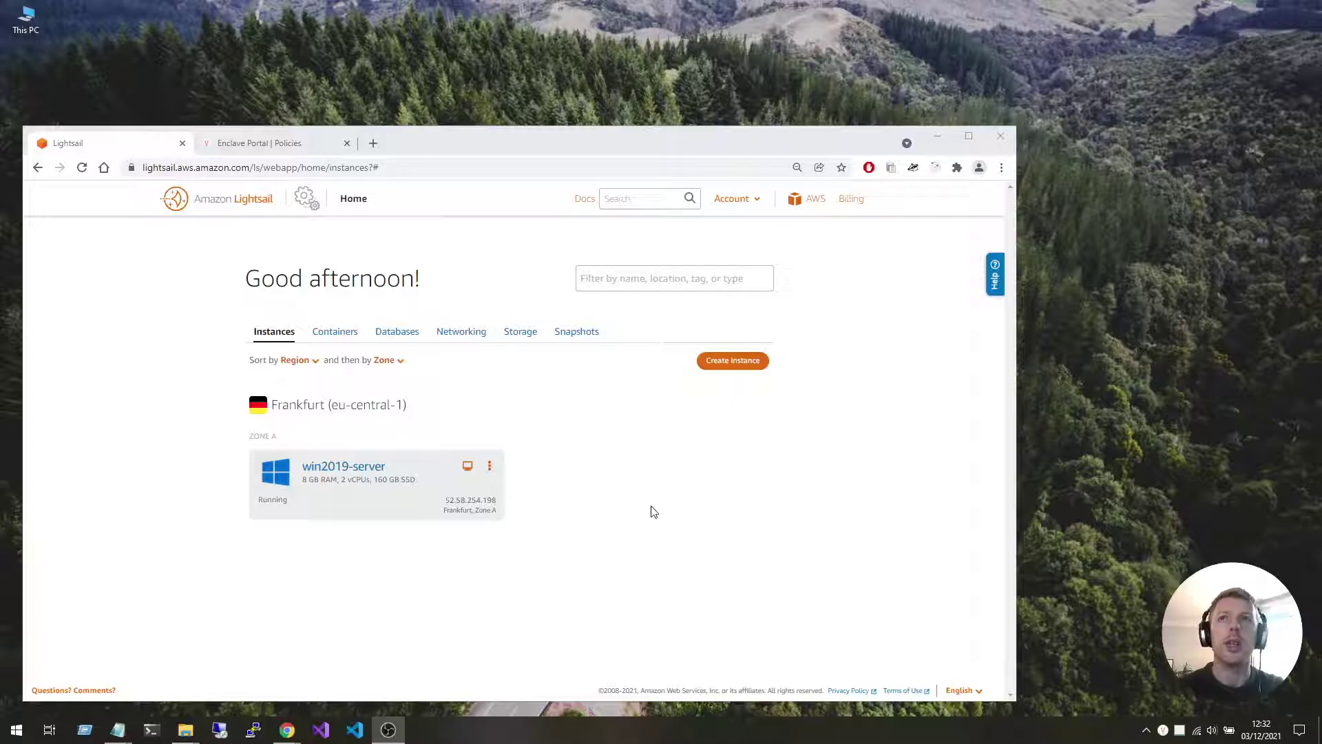
# Copy the win2019-server instance's public IP address and connect to it with Remote Desktop.
pyautogui.doubleClick(480, 497)
pyautogui.hotkey('ctrl', 'c')
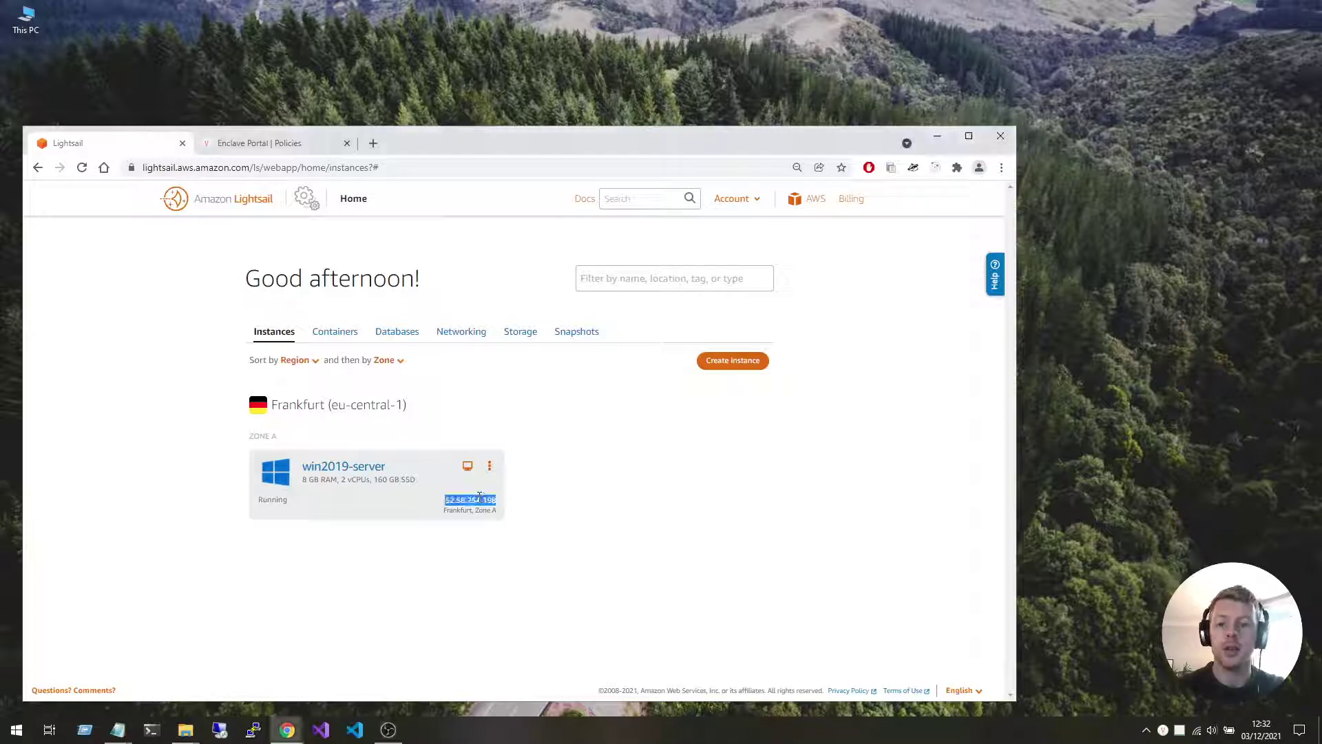
pyautogui.click(220, 729)
pyautogui.hotkey('ctrl', 'v')
pyautogui.press('Return')
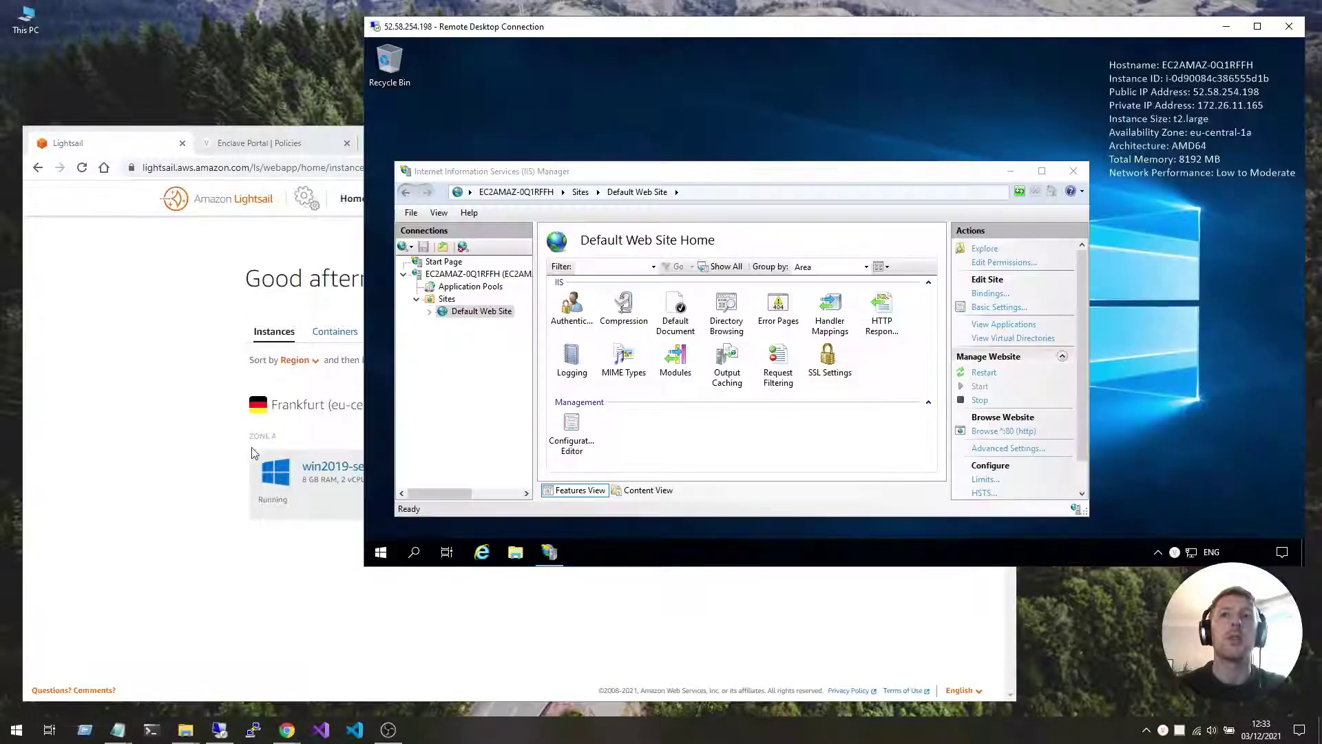
# Open the win2019-server public IP address in a browser tab and compare the web page with IIS Manager on the remote server.
pyautogui.click(205, 456)
pyautogui.doubleClick(456, 495)
pyautogui.rightClick(454, 498)
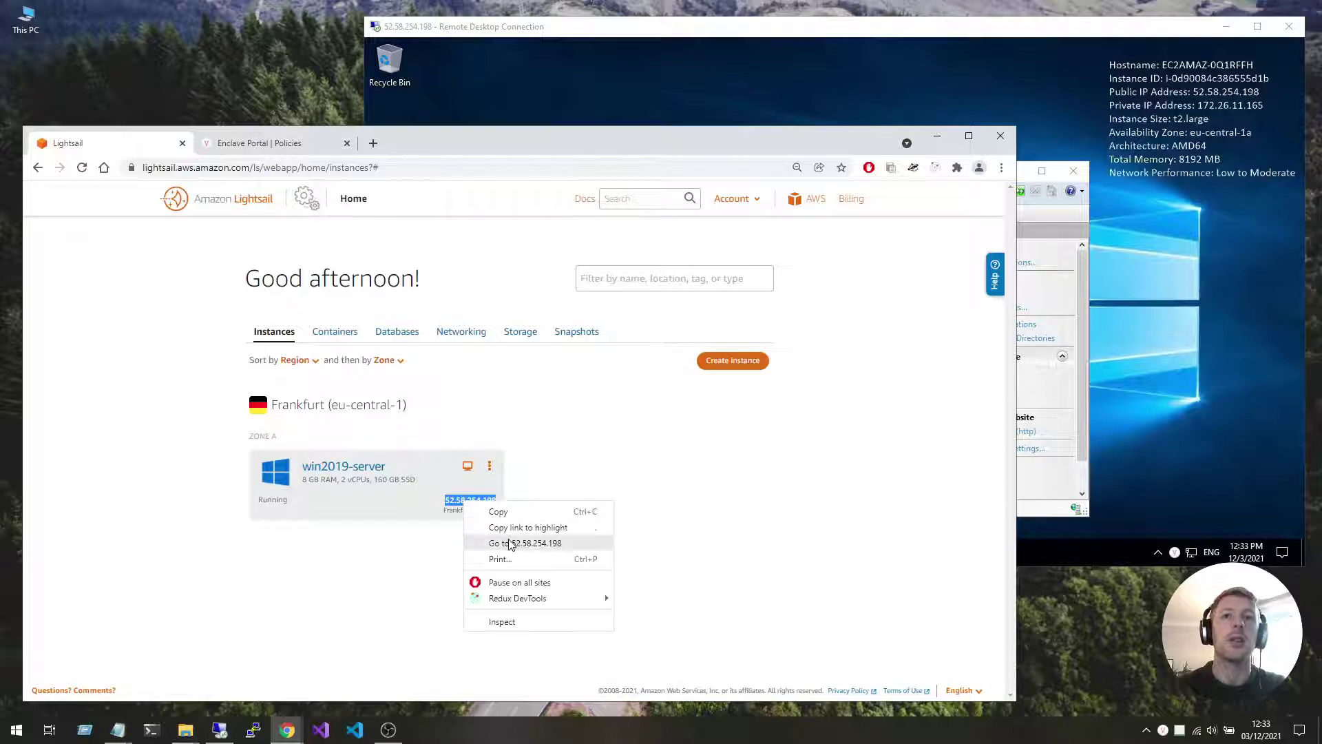
pyautogui.click(508, 543)
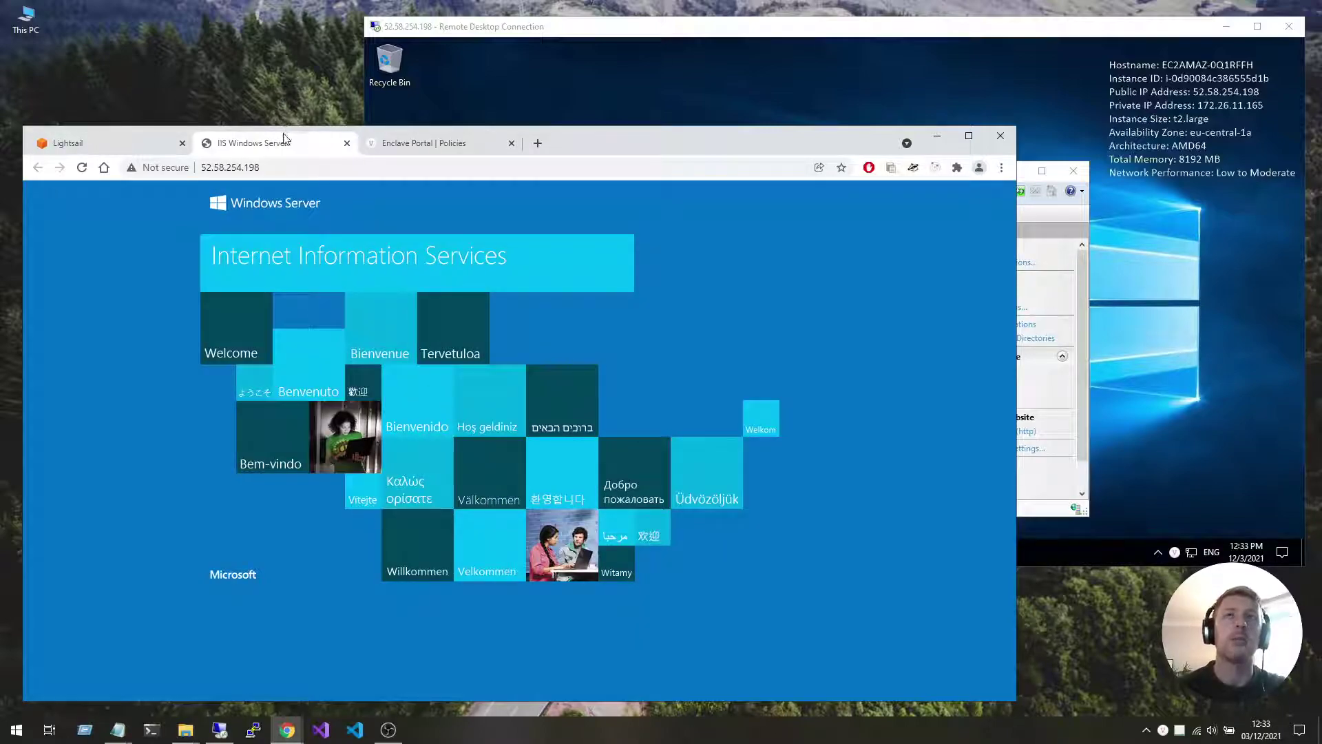
pyautogui.click(370, 121)
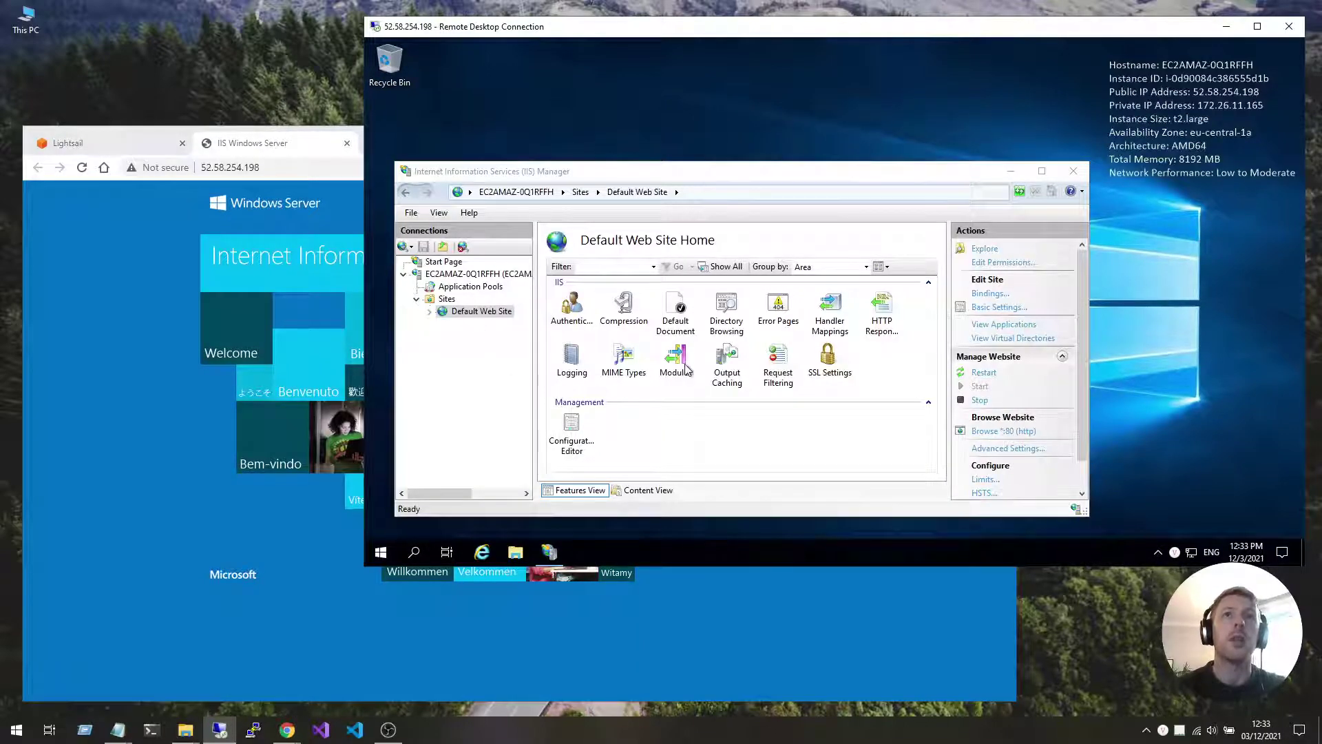
pyautogui.click(477, 321)
pyautogui.click(330, 289)
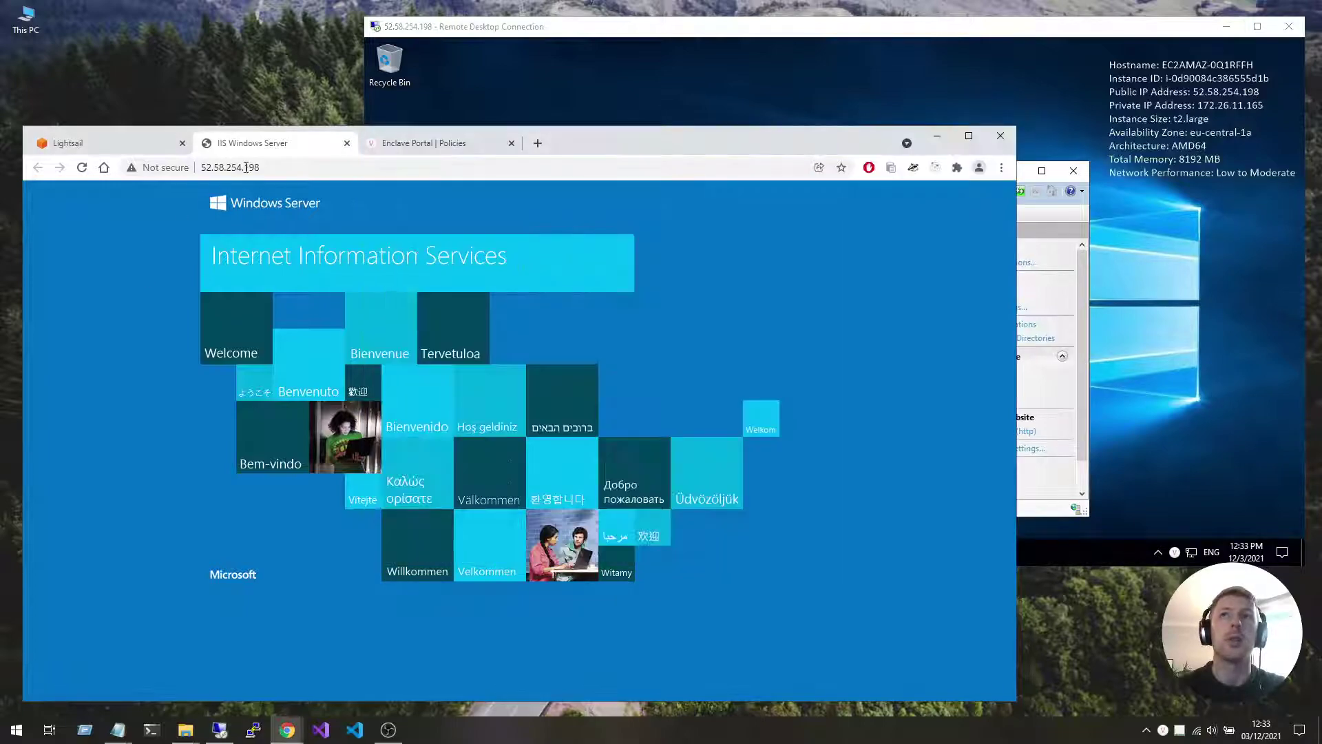
# Open the win2019-server instance in a new tab and show its IPv4 firewall rules in the networking settings.
pyautogui.click(67, 143)
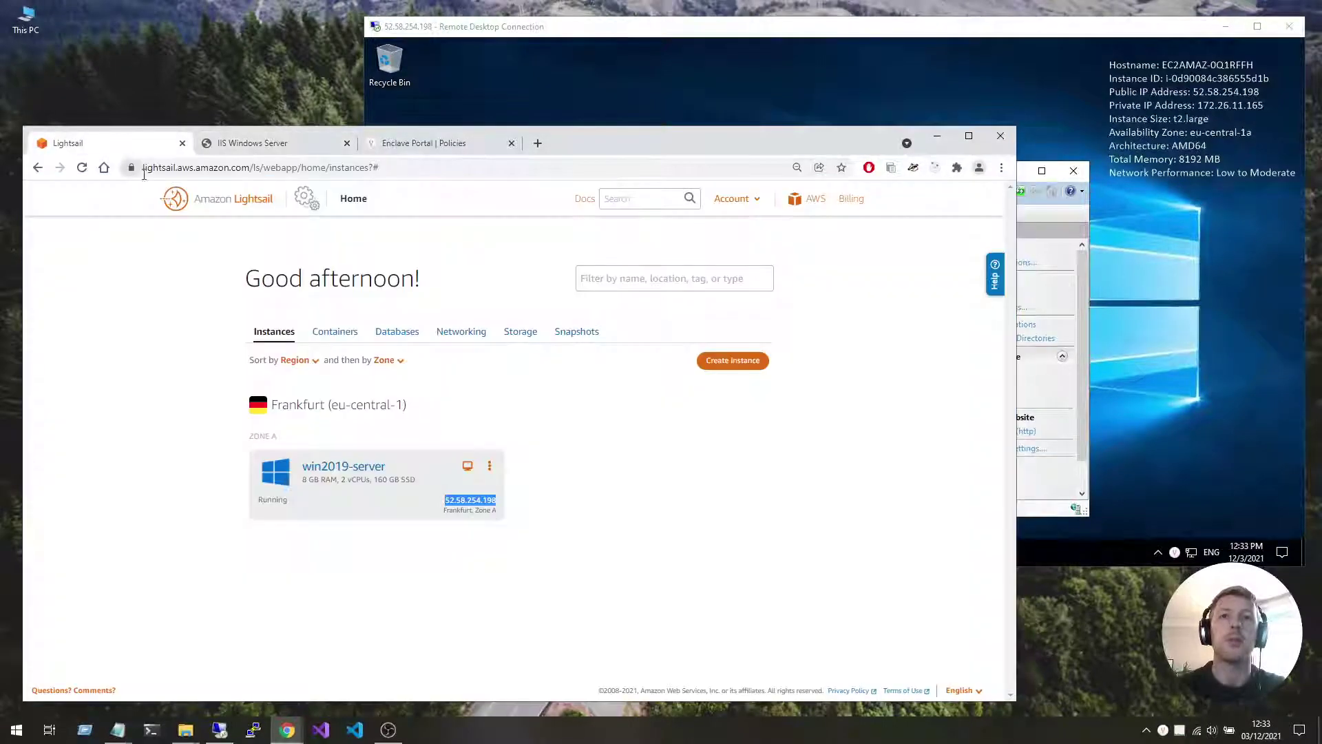
pyautogui.keyDown('ctrl'); pyautogui.click(375, 471); pyautogui.keyUp('ctrl')
pyautogui.click(436, 141)
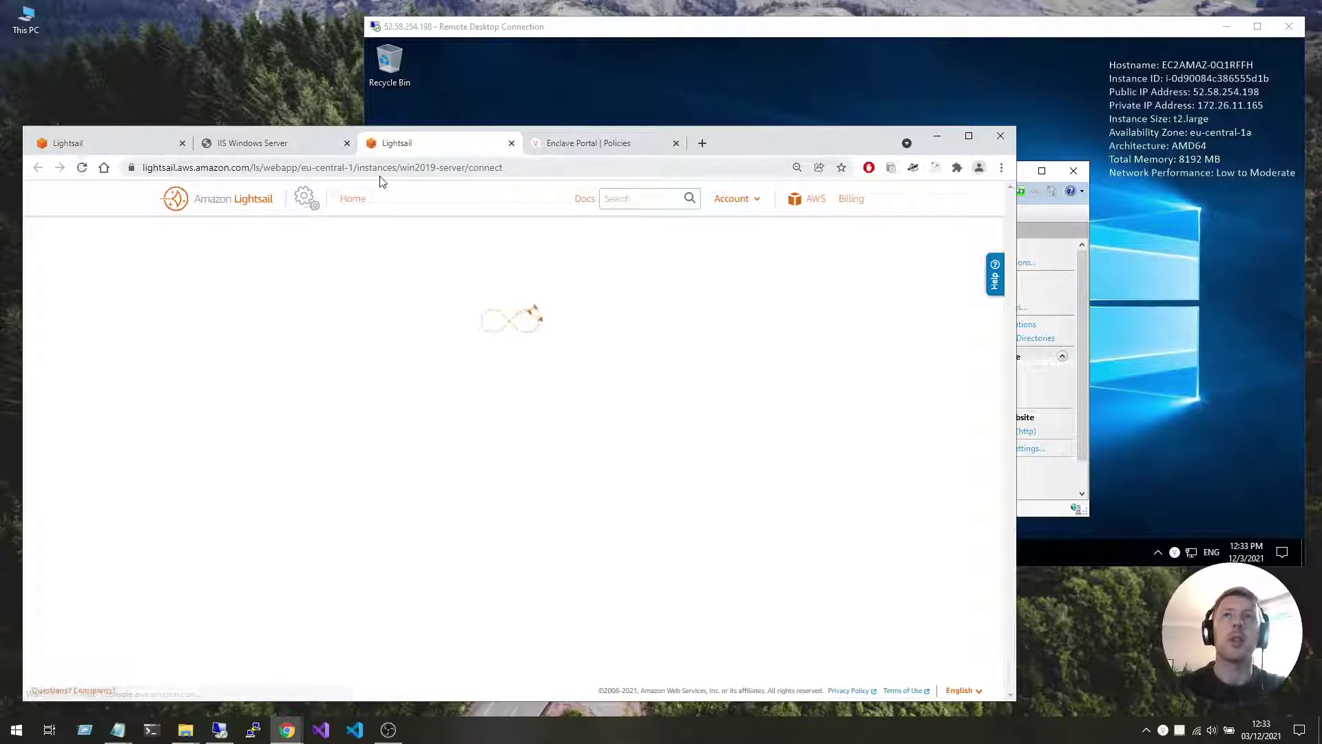
pyautogui.click(430, 409)
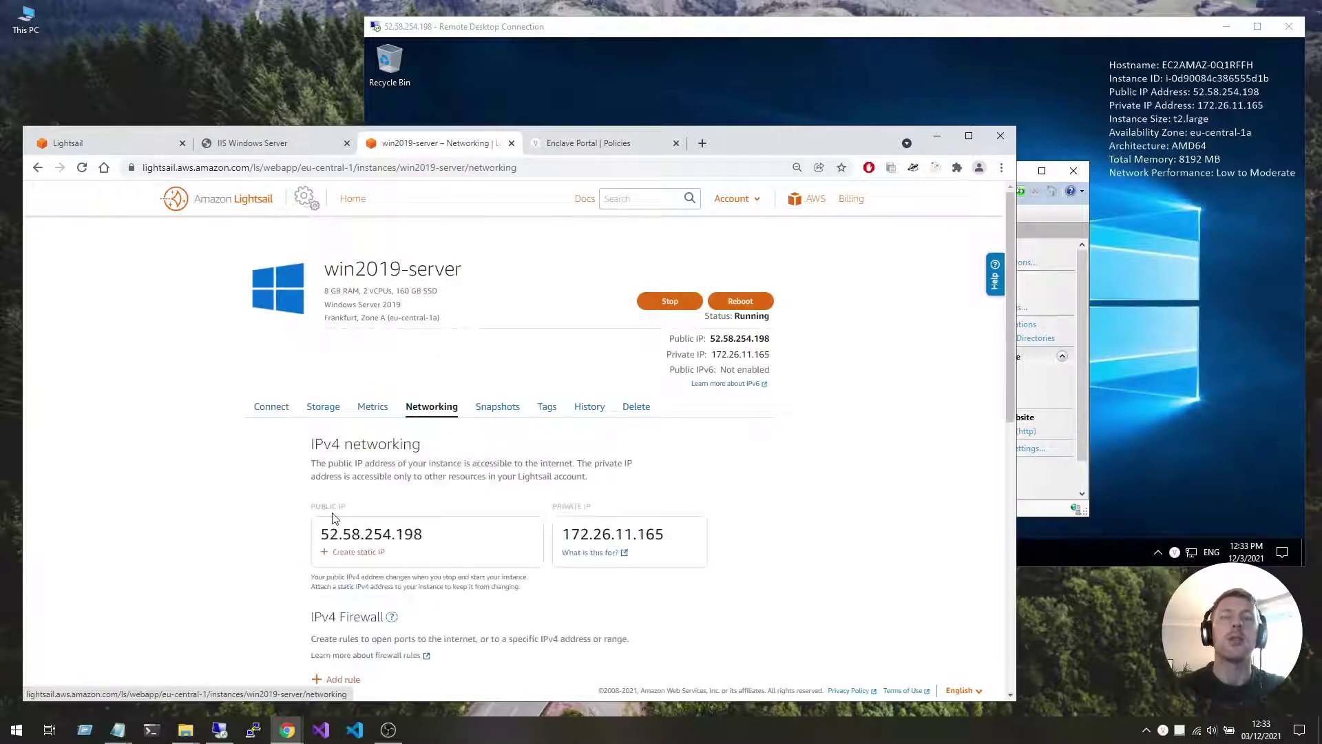
pyautogui.scroll(-4, 274, 515)
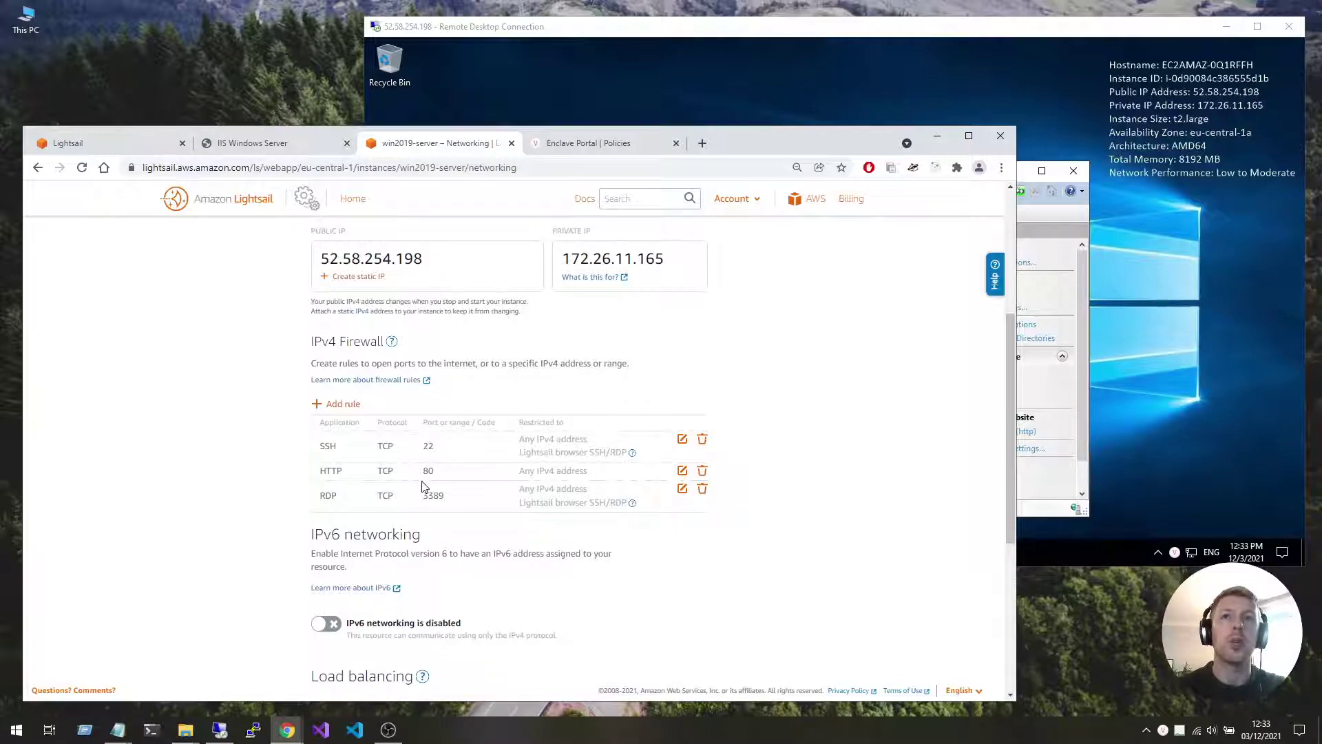
# Delete the RDP, HTTP and SSH rules from the instance's IPv4 firewall.
pyautogui.click(1220, 434)
pyautogui.click(882, 641)
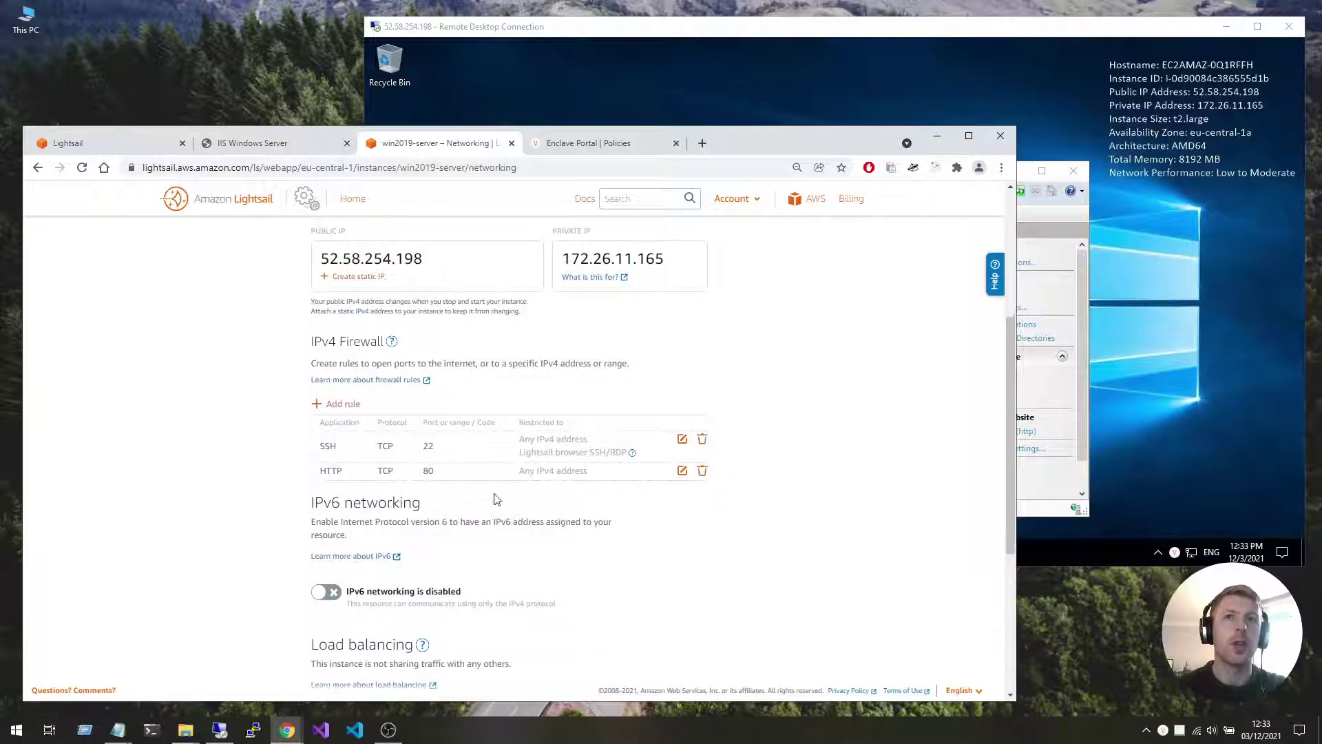
pyautogui.click(703, 471)
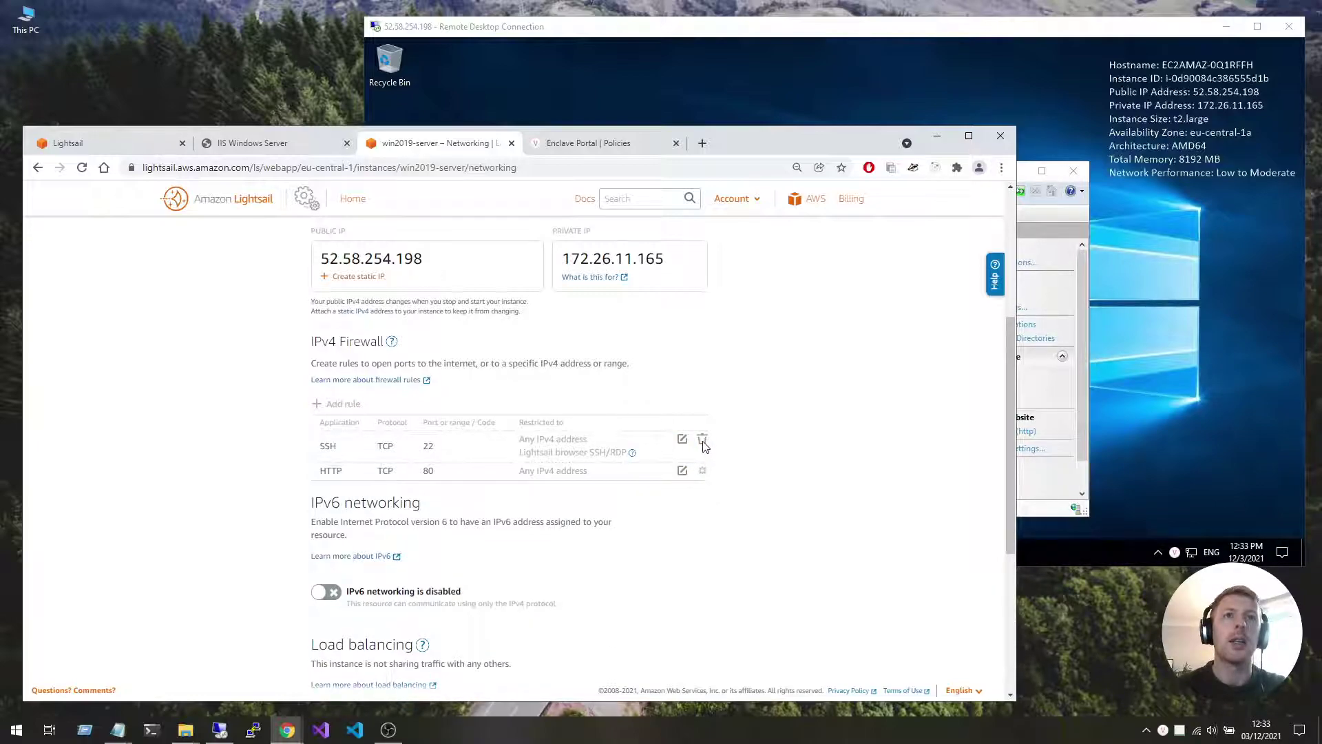
pyautogui.click(702, 440)
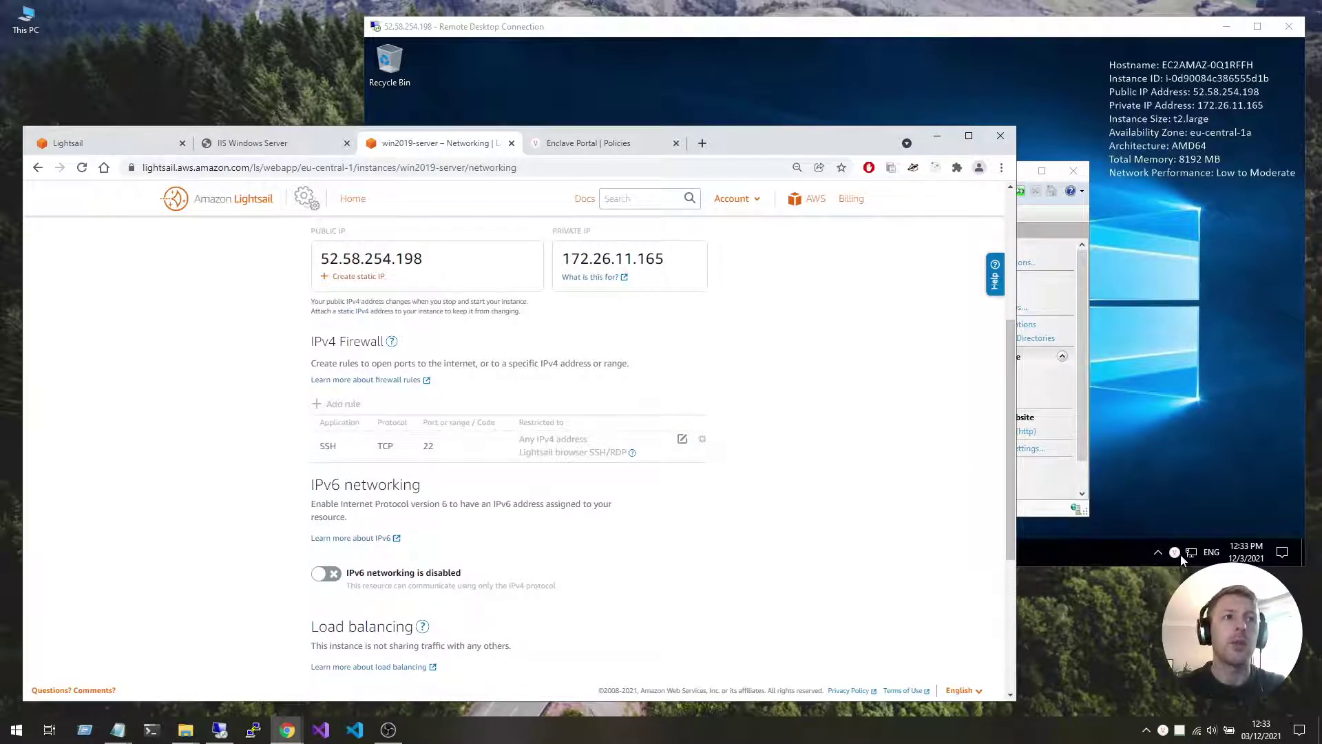
# Check the Remote Desktop session and the local Enclave client, and return to the instance's IPv4 networking settings.
pyautogui.click(1175, 500)
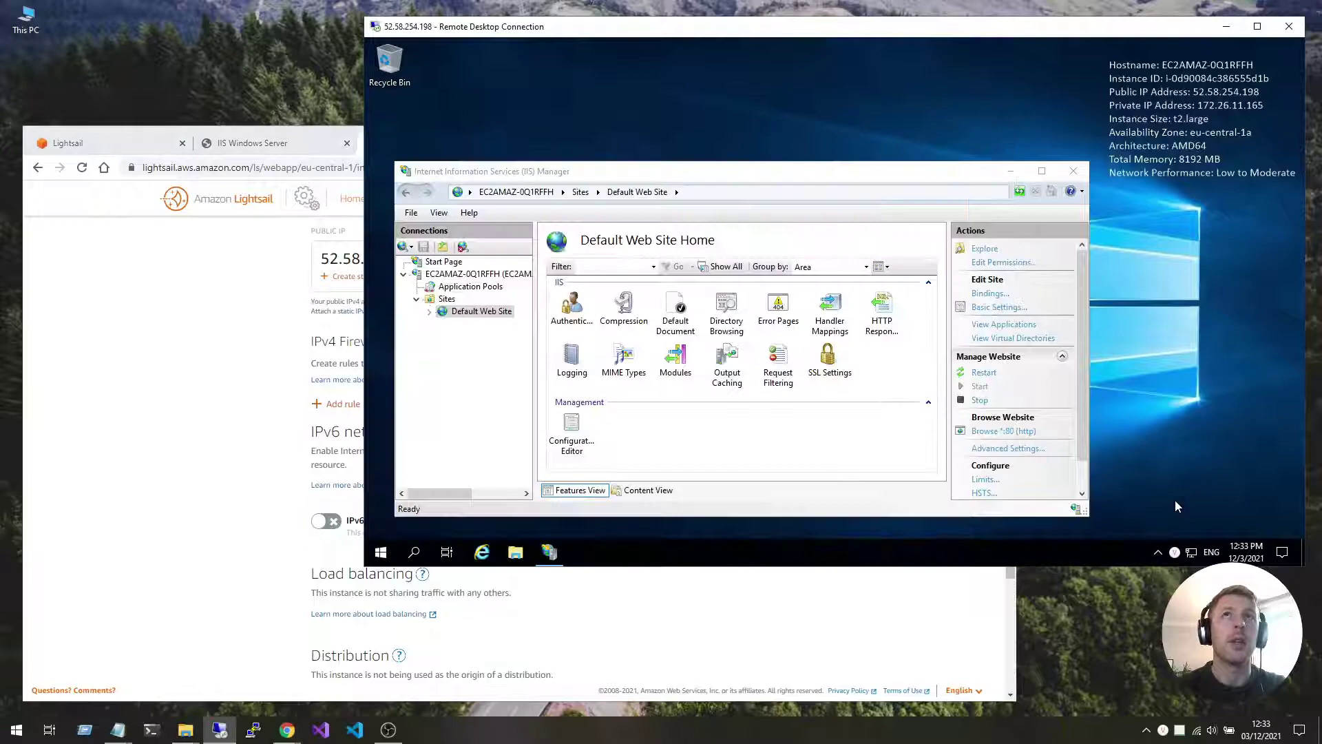
pyautogui.click(1163, 729)
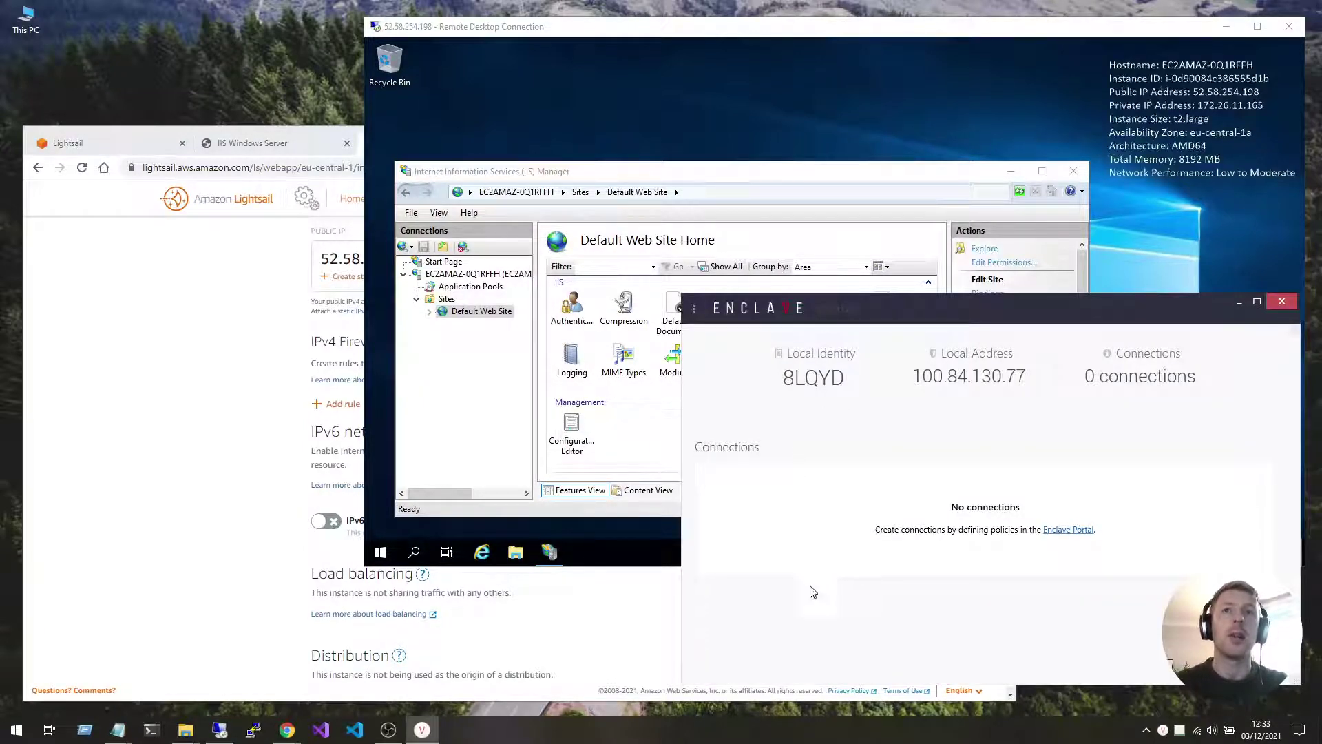
pyautogui.click(656, 619)
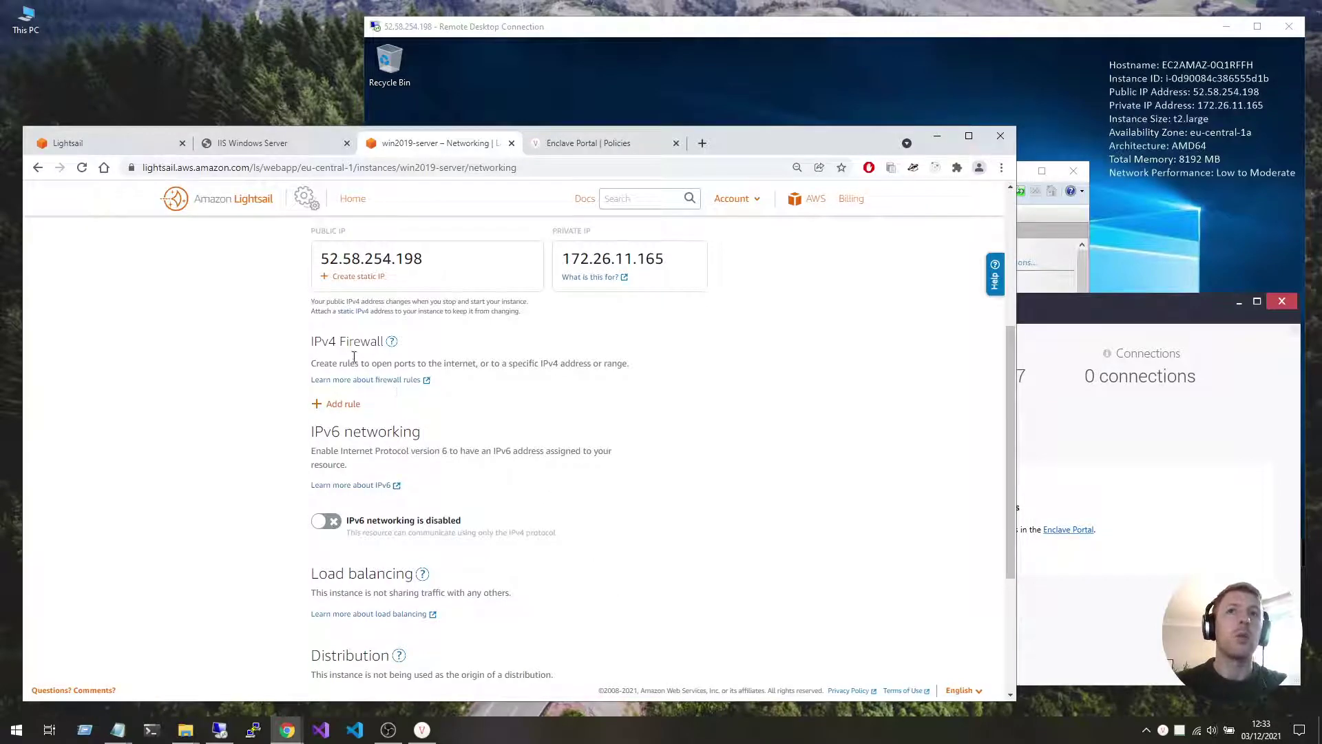
pyautogui.scroll(2, 569, 398)
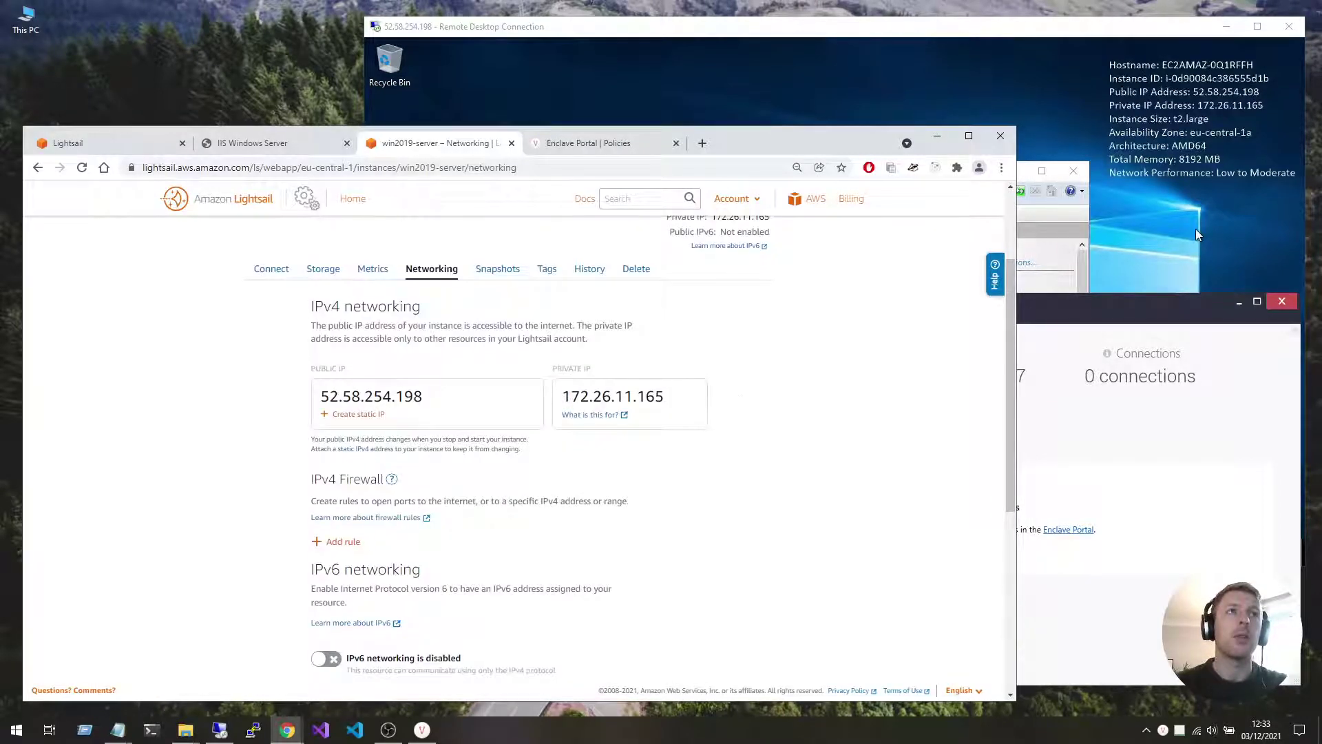
# Test the Remote Desktop session and the IIS web page again, and close the instance's networking tab.
pyautogui.click(1195, 229)
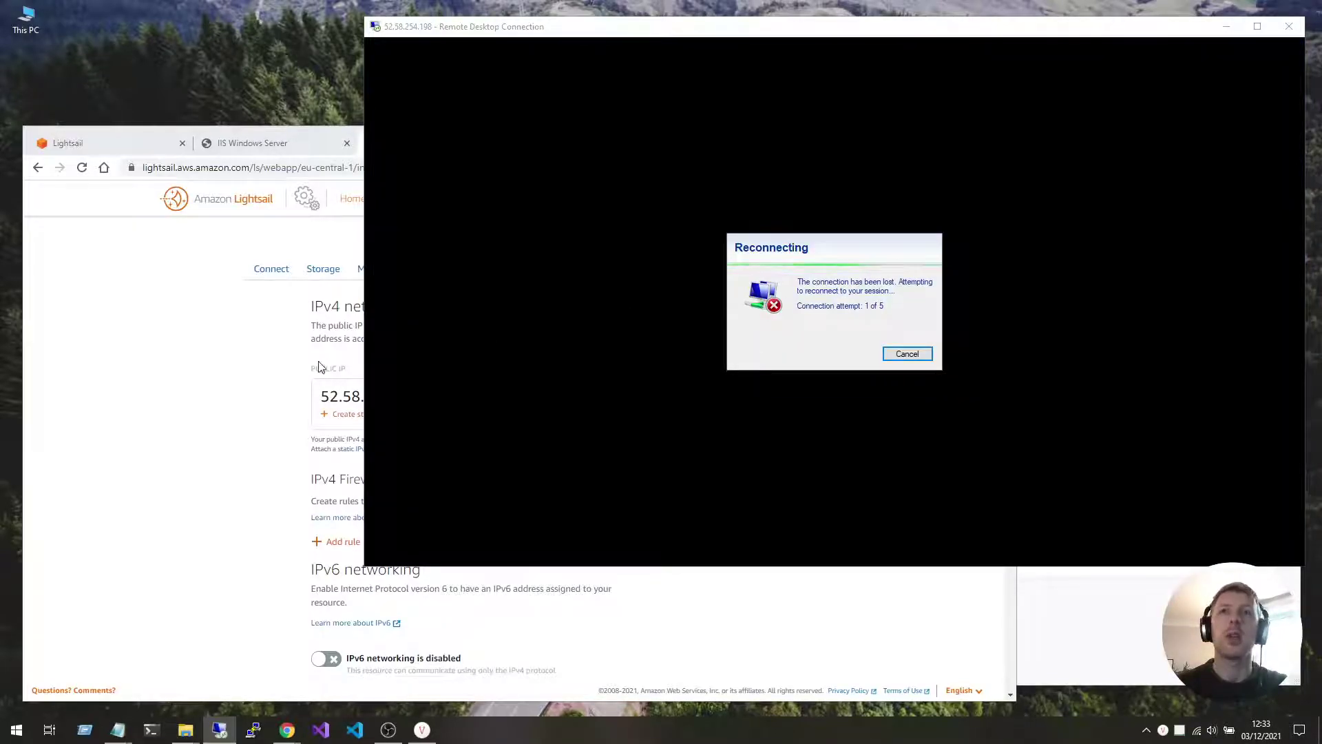
pyautogui.click(254, 372)
pyautogui.click(295, 141)
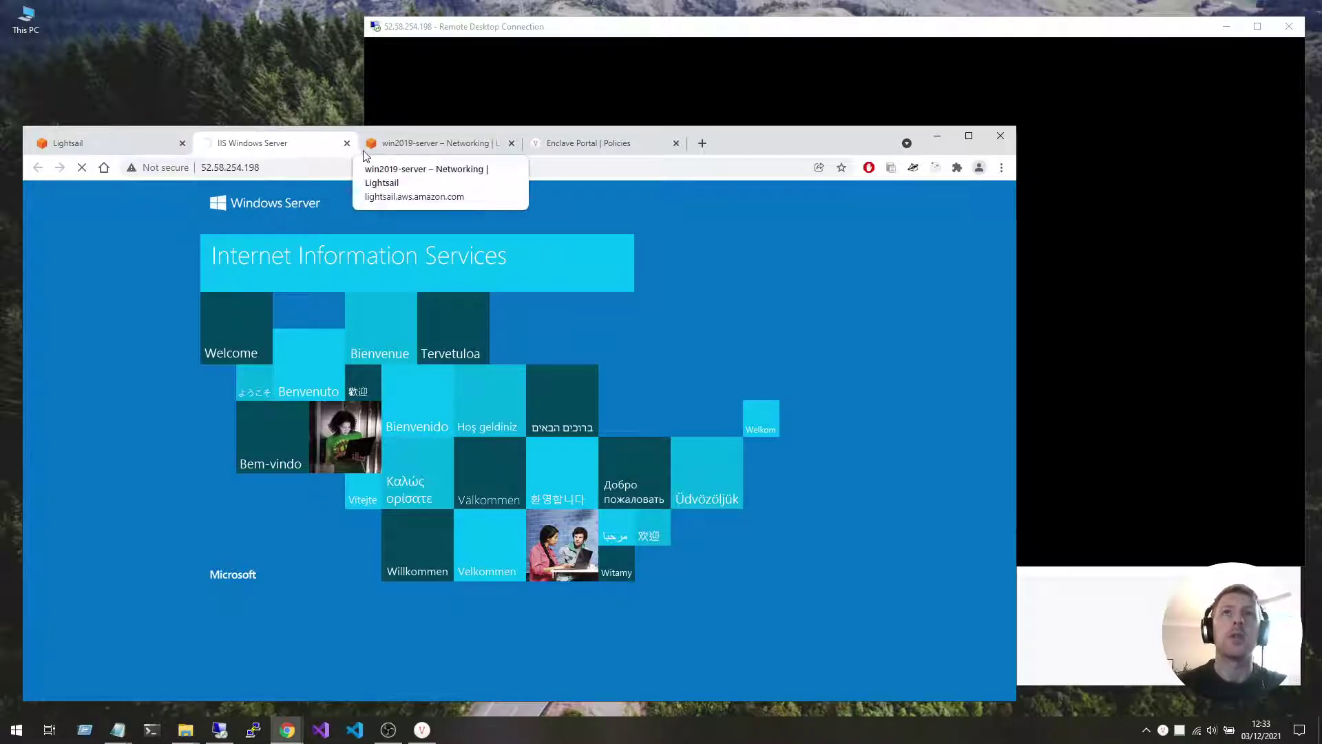
pyautogui.middleClick(401, 156)
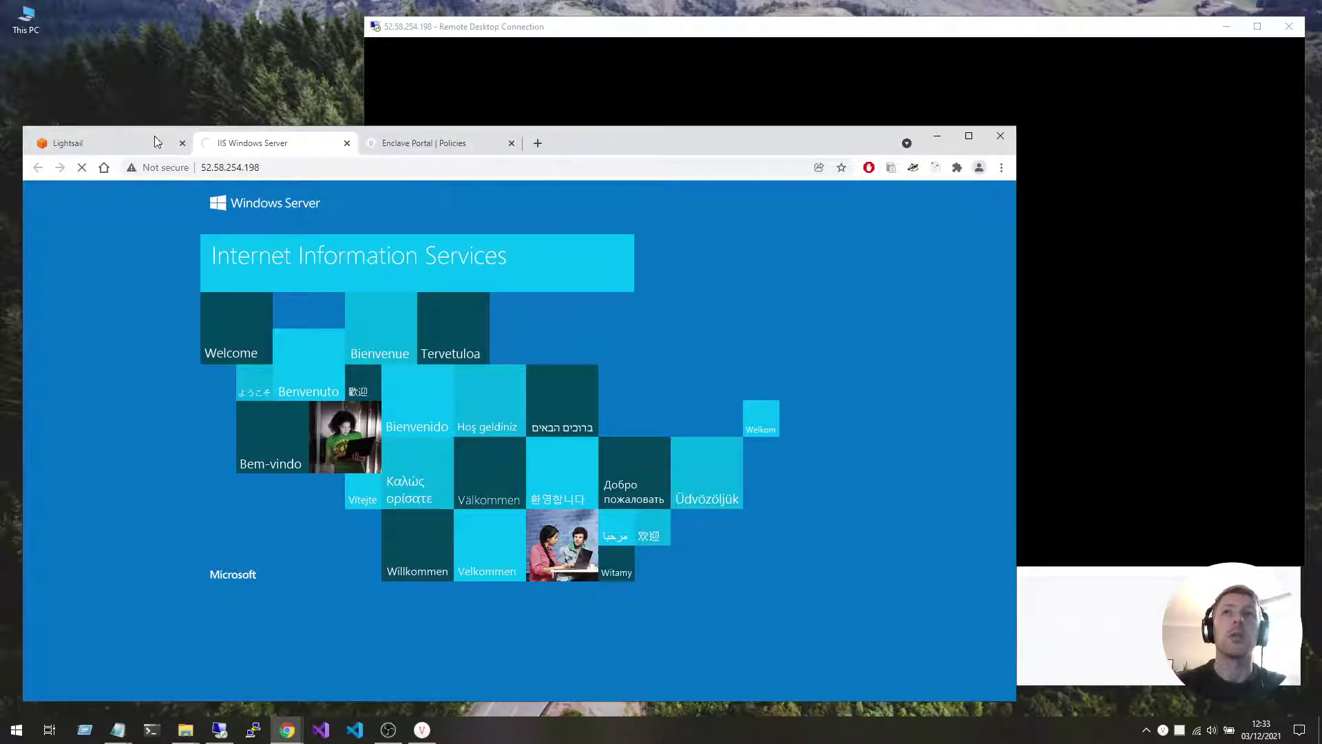
pyautogui.click(103, 145)
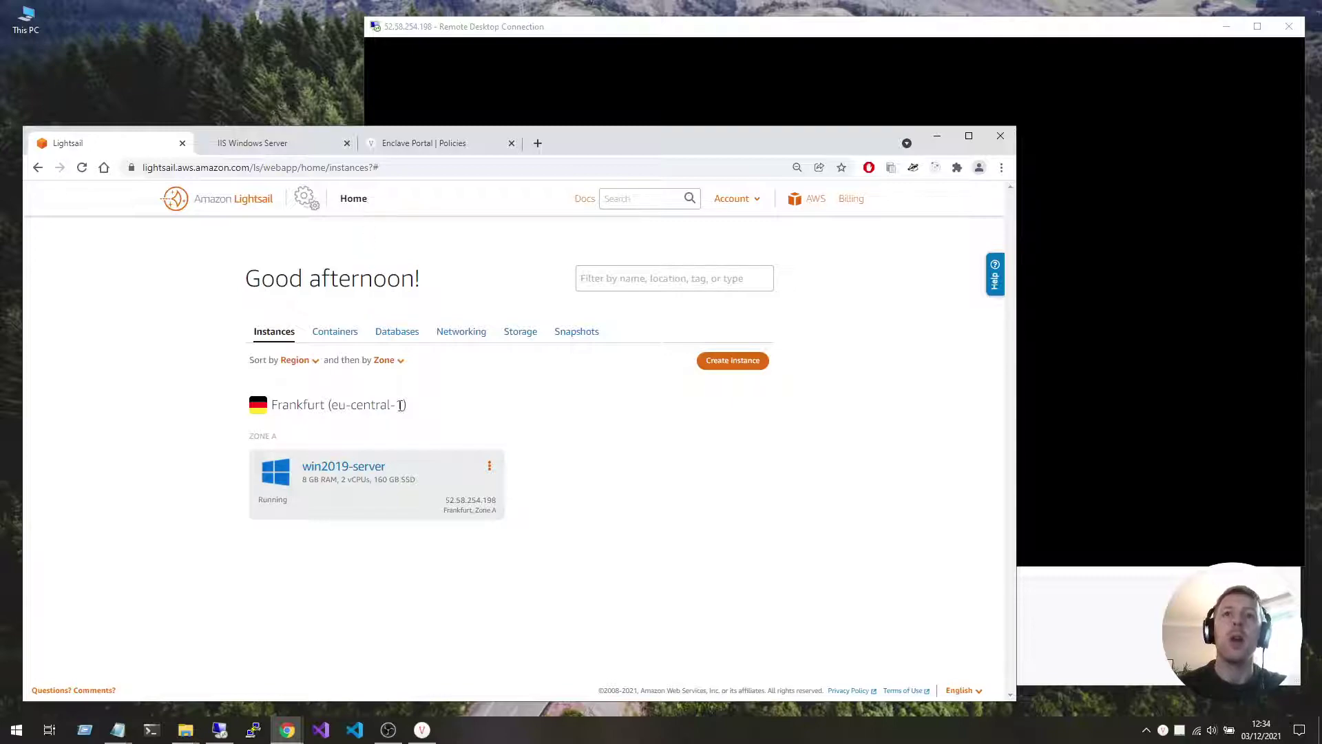
pyautogui.click(1098, 461)
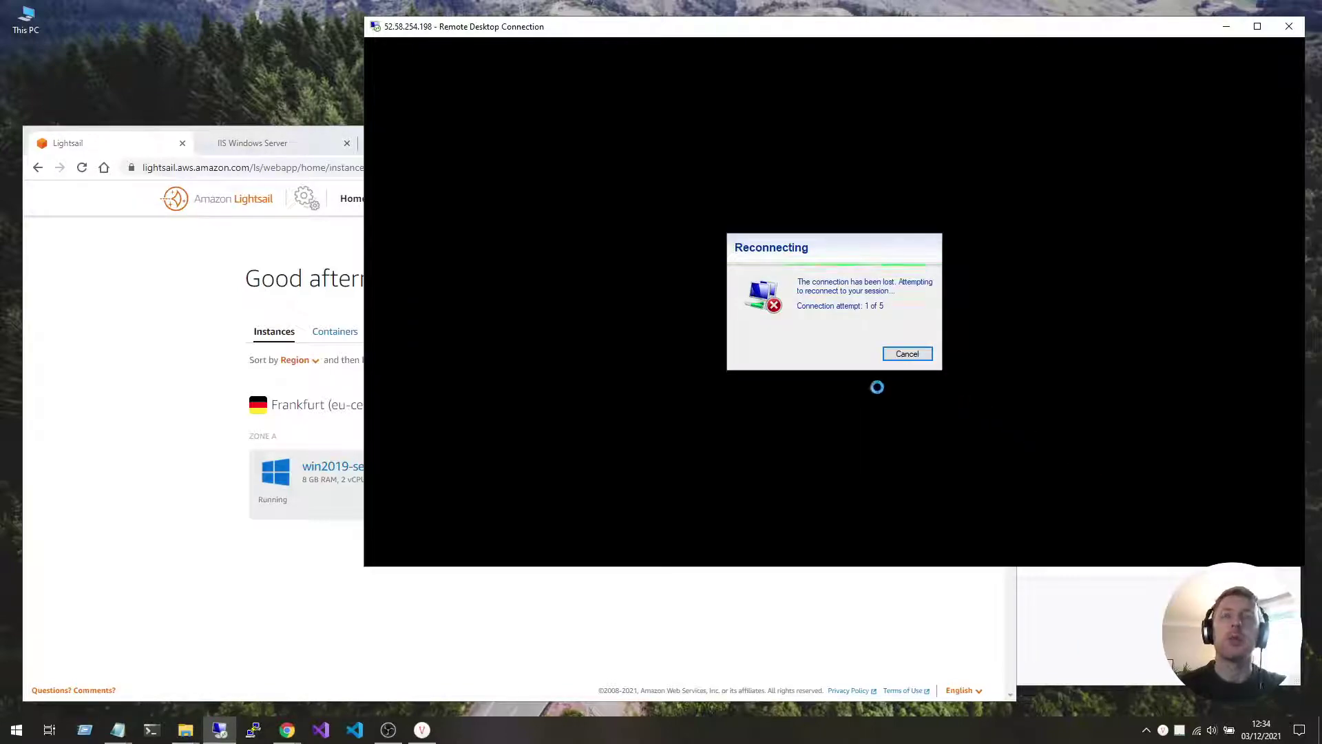
pyautogui.click(213, 406)
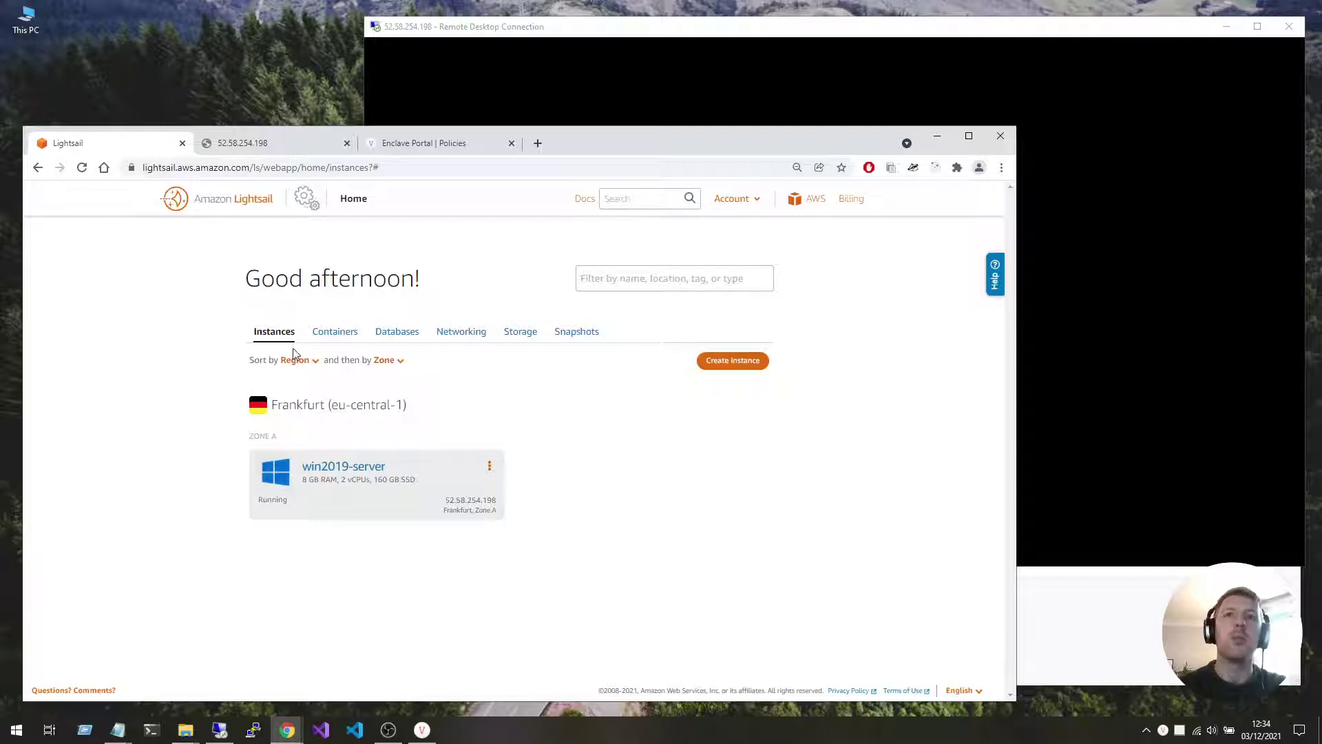
# Review the enrolled systems with their tags and the policies list in the Enclave Portal.
pyautogui.click(447, 145)
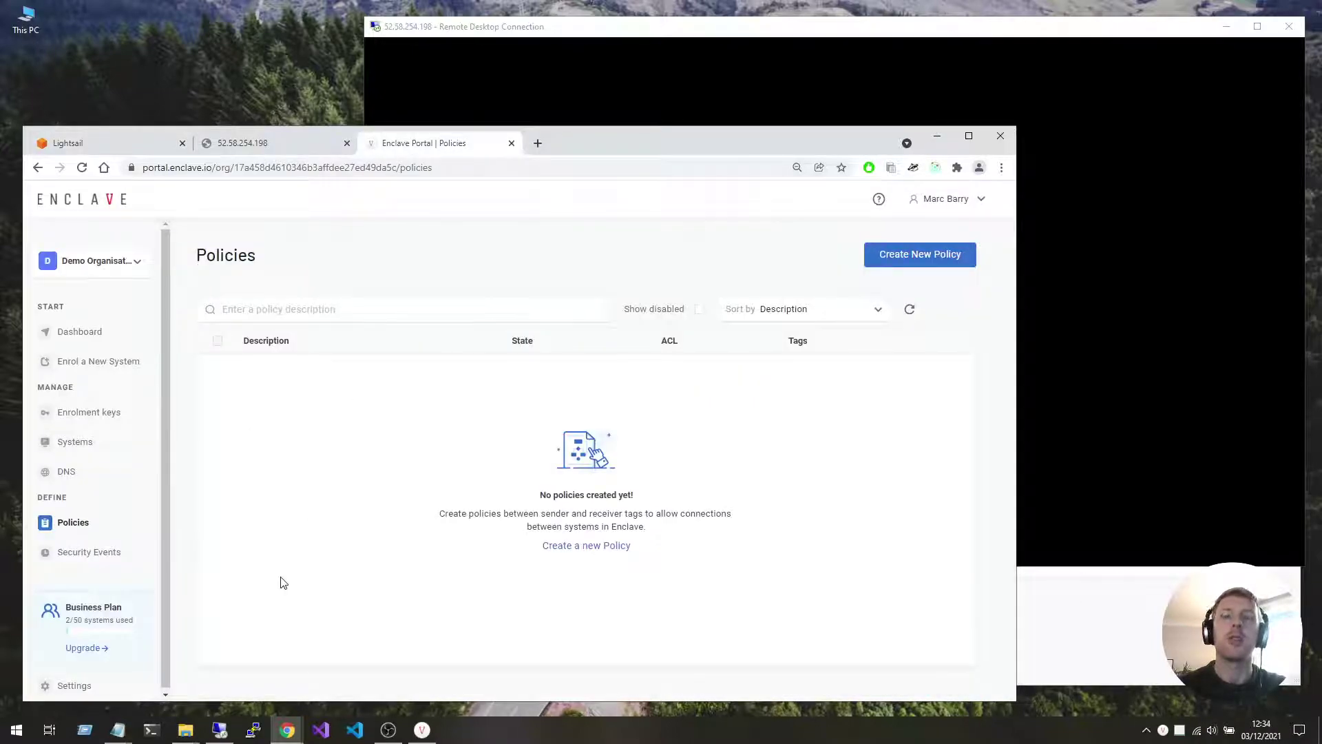
pyautogui.click(101, 446)
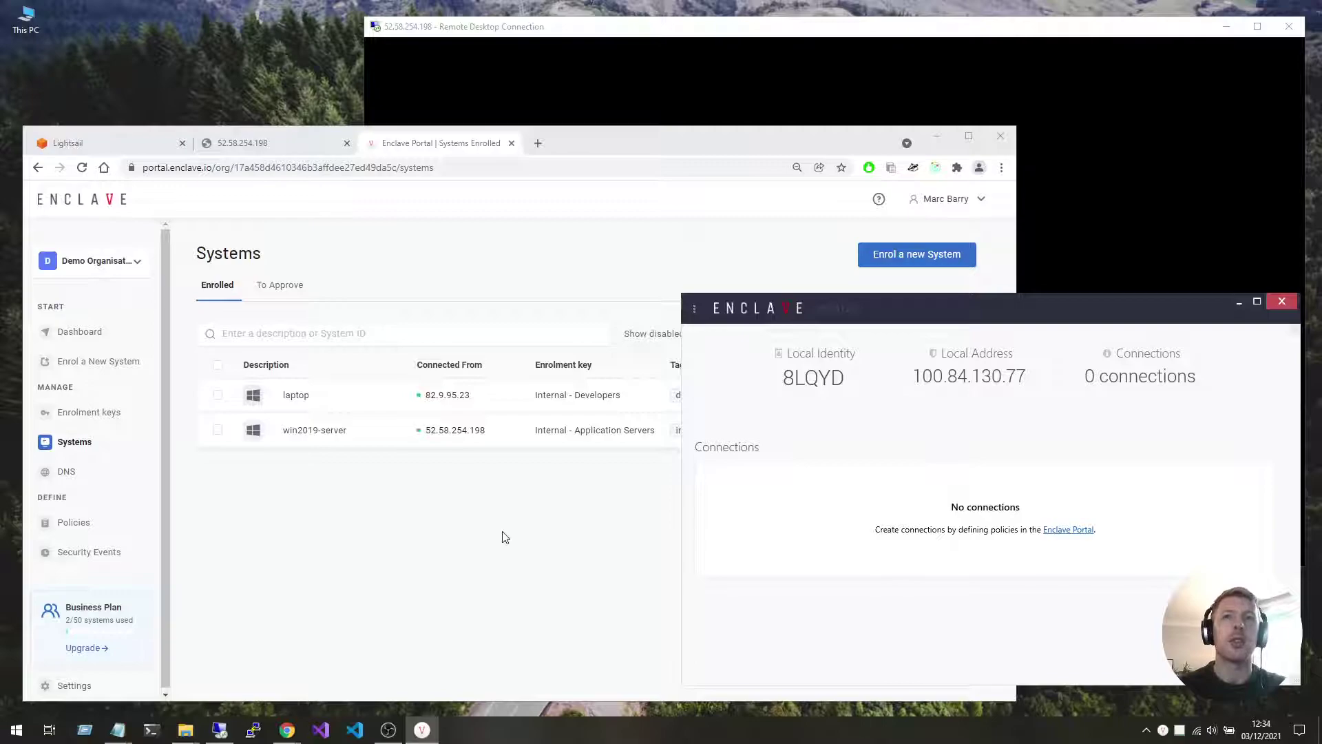
pyautogui.click(109, 523)
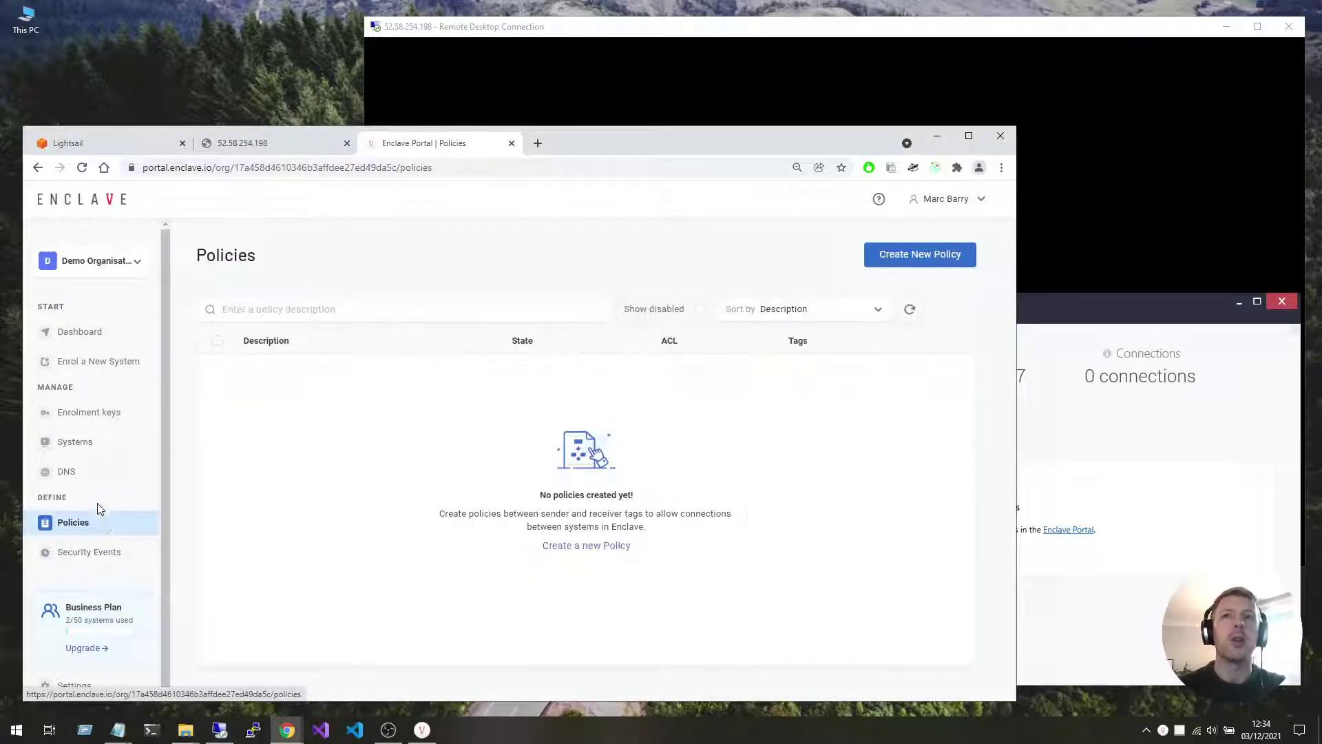
pyautogui.click(81, 447)
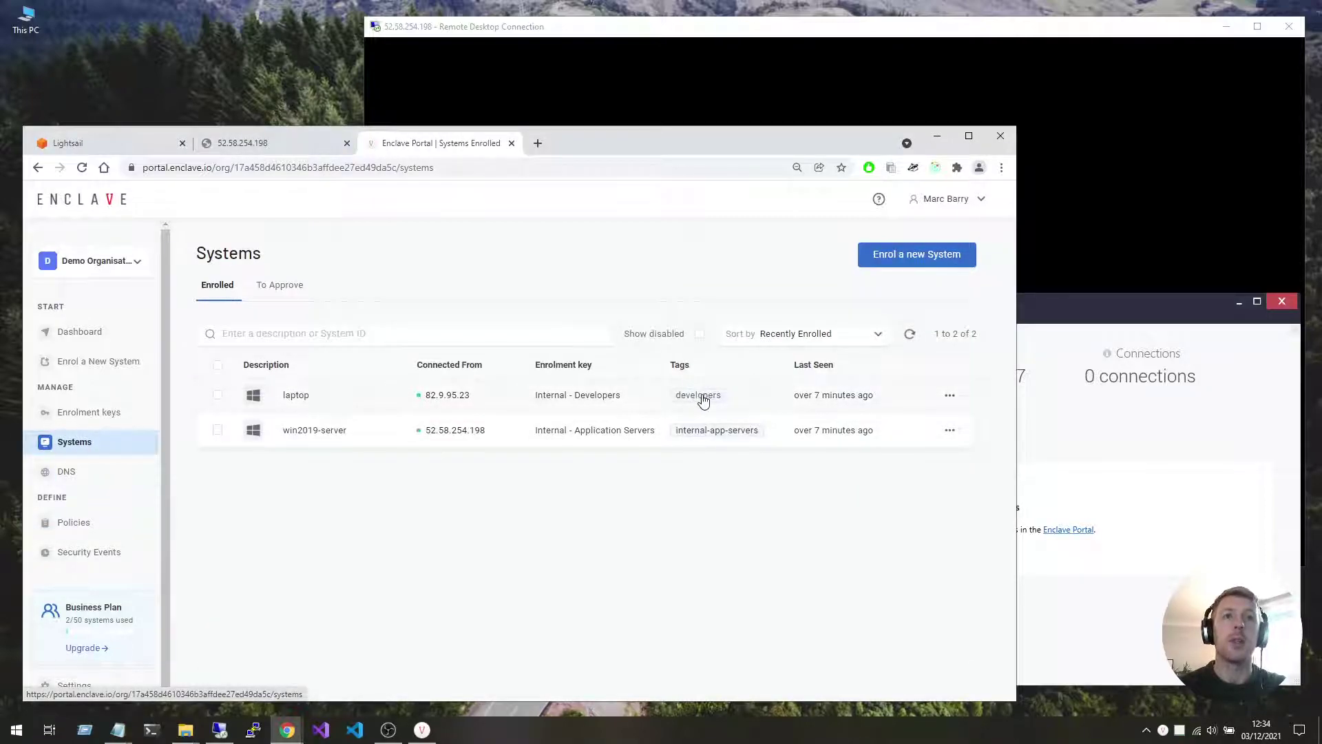
pyautogui.click(78, 523)
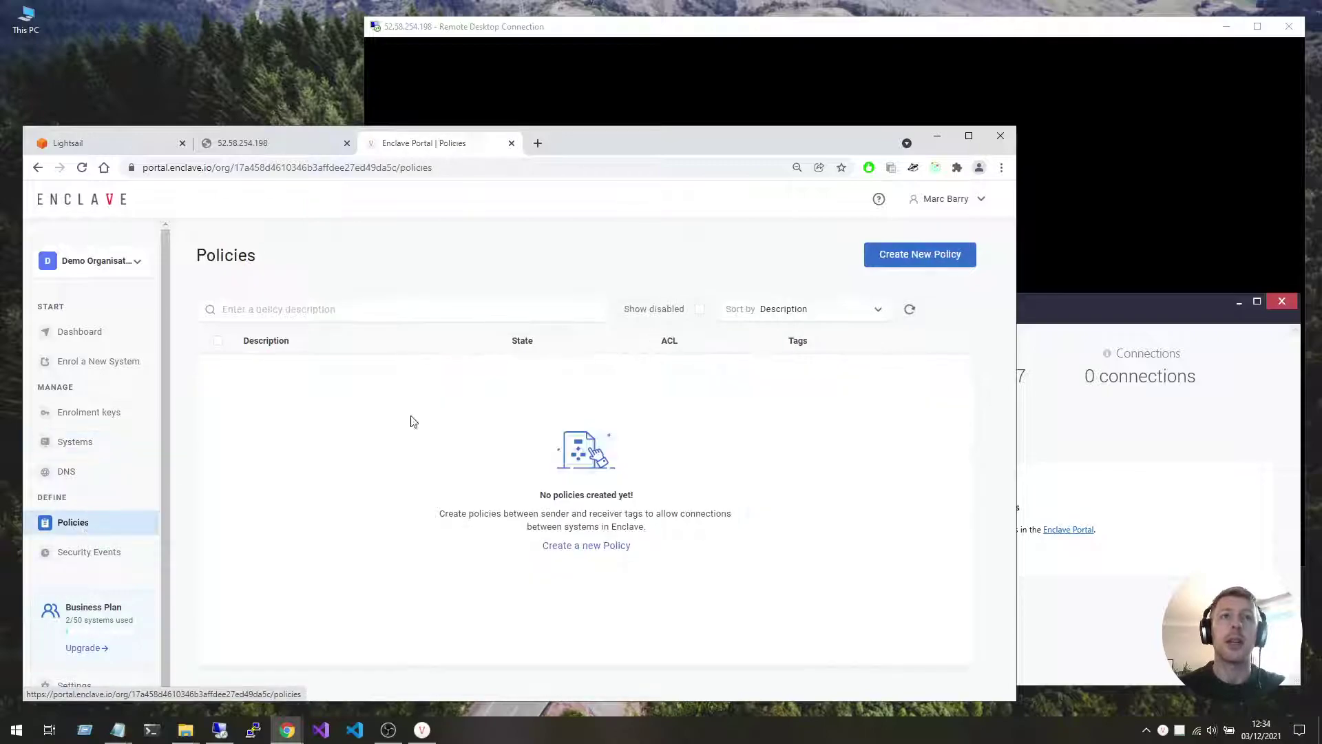
# Start a new Enclave policy with the description "Developers to Internal App Servers".
pyautogui.click(906, 265)
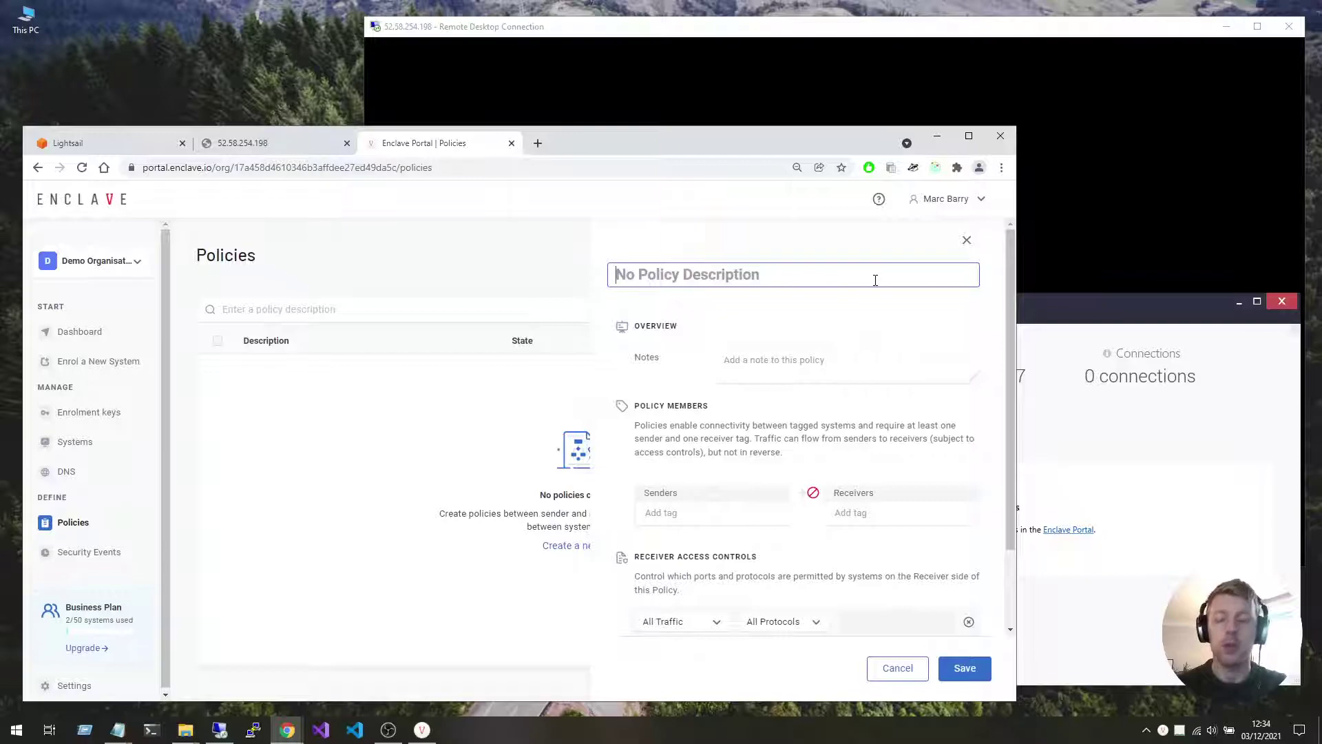
pyautogui.write('Develop')
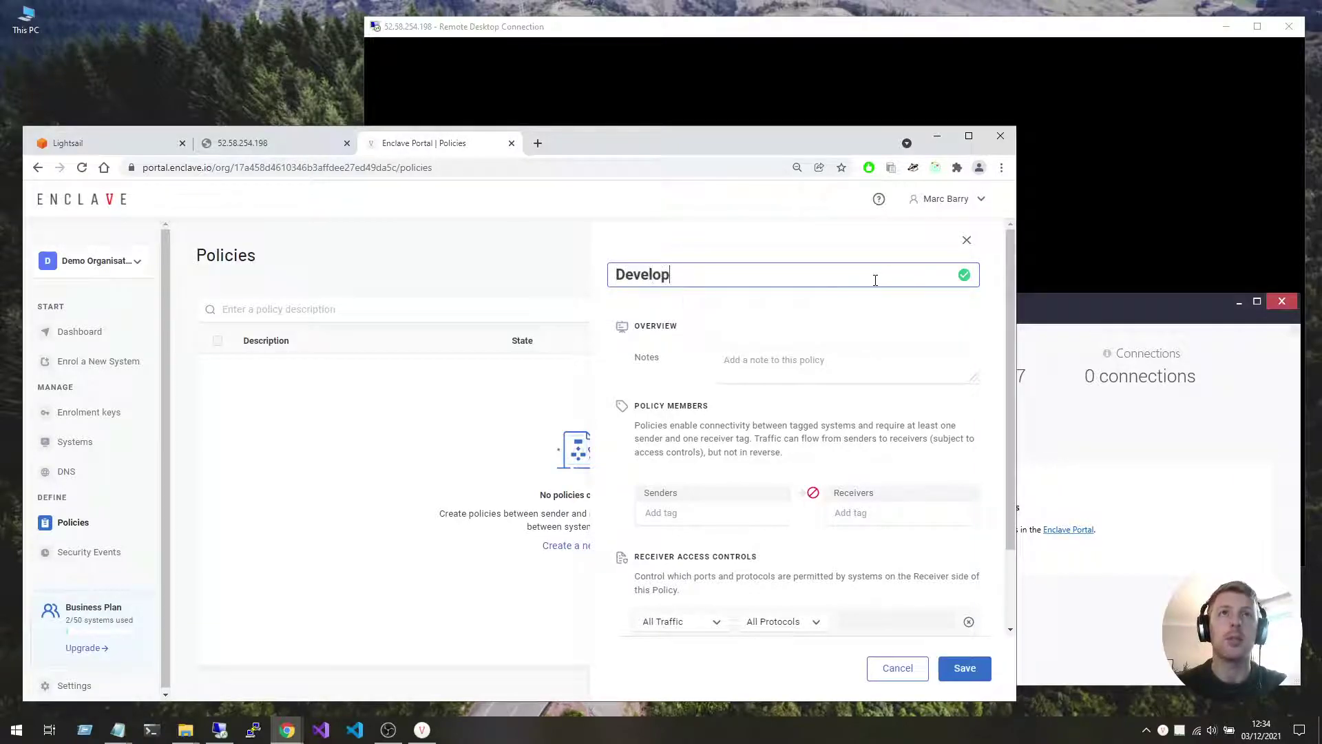
pyautogui.write('er to Int')
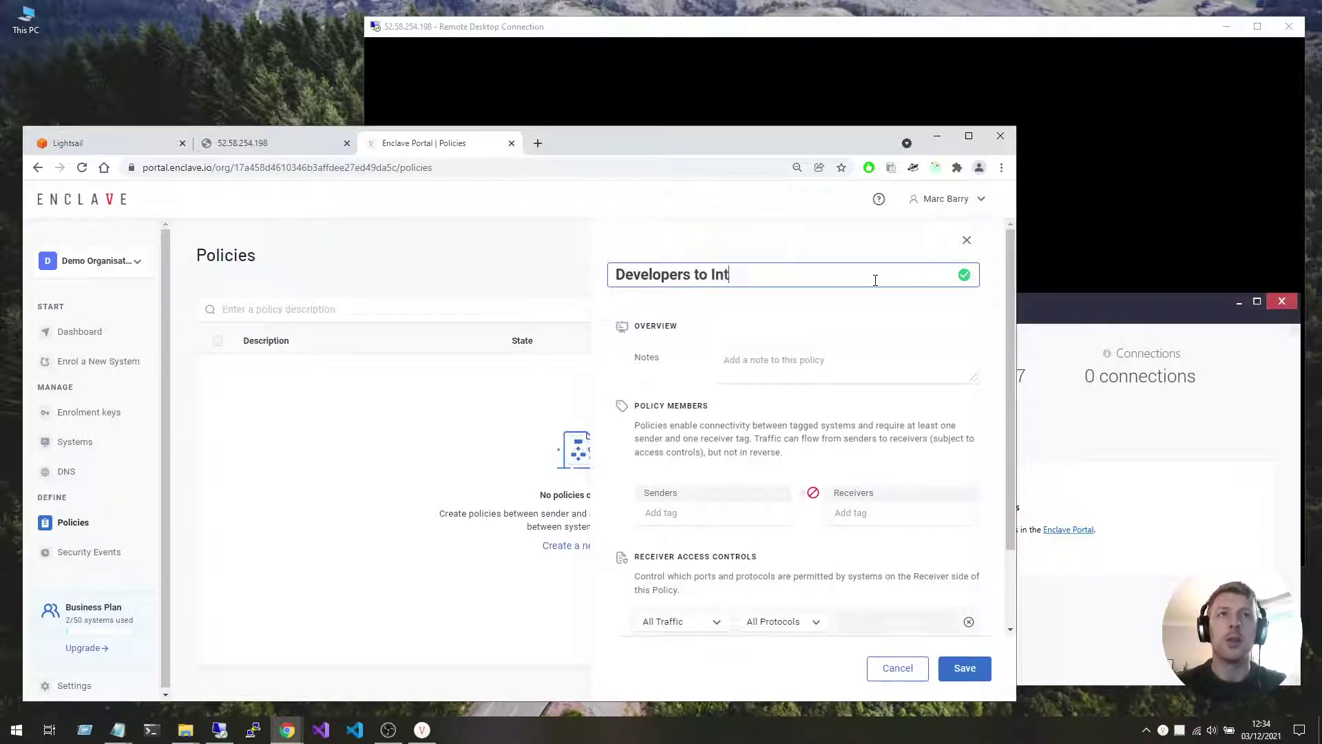
pyautogui.write('ernal App')
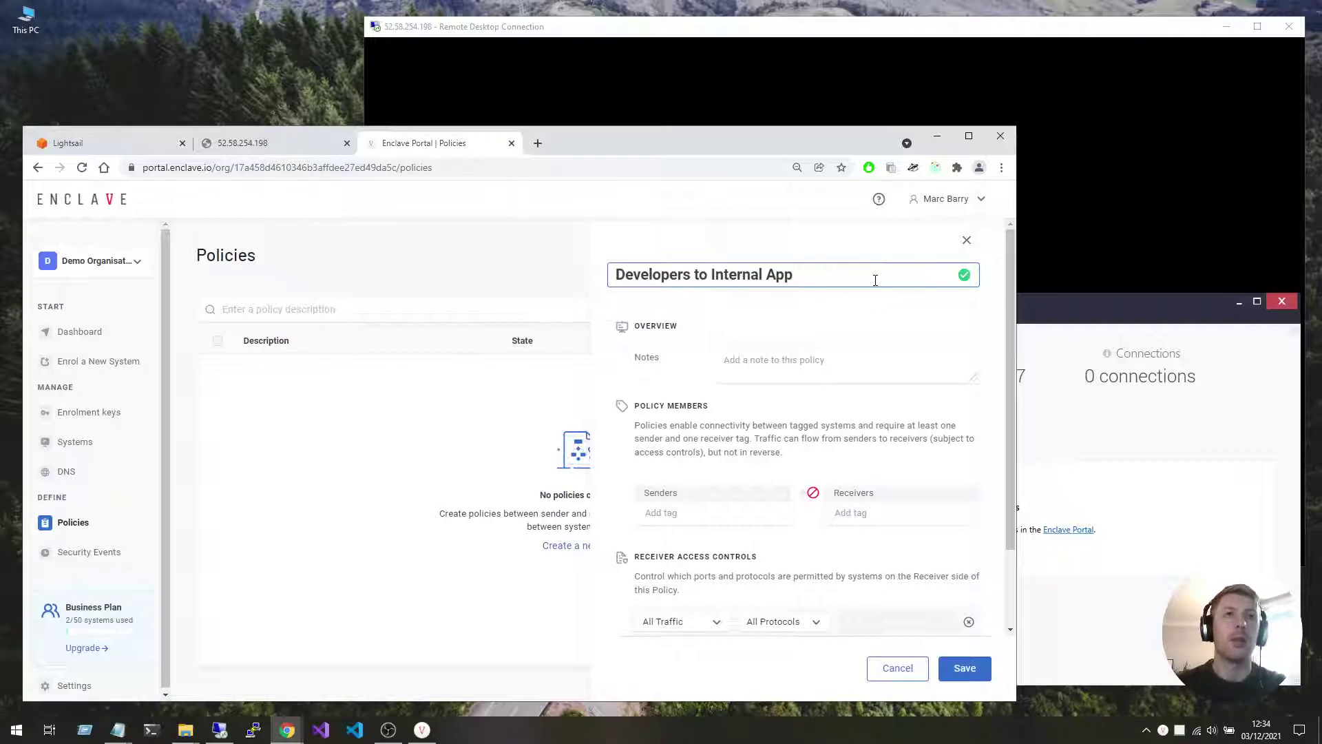
pyautogui.write(' s Servers')
# Add the developers tag to the policy's senders and open the receivers tag entry.
pyautogui.click(686, 516)
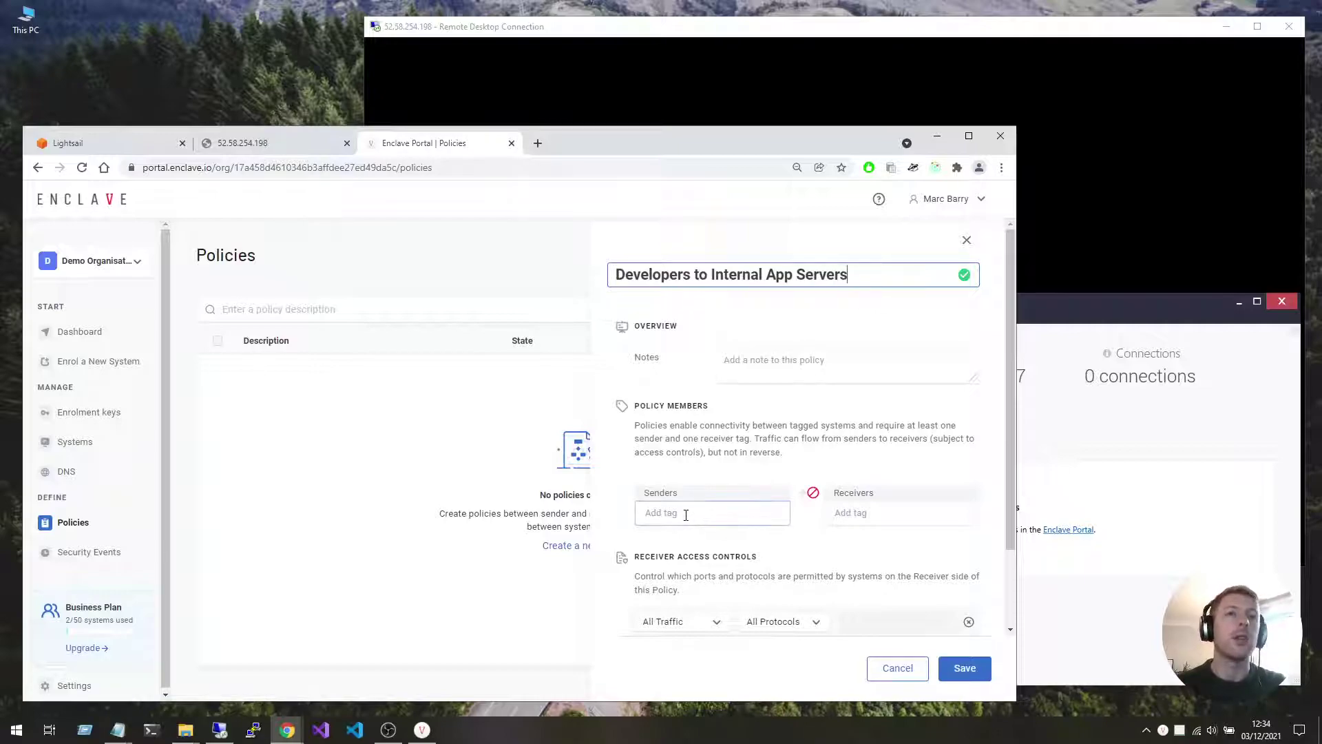
pyautogui.write('develop')
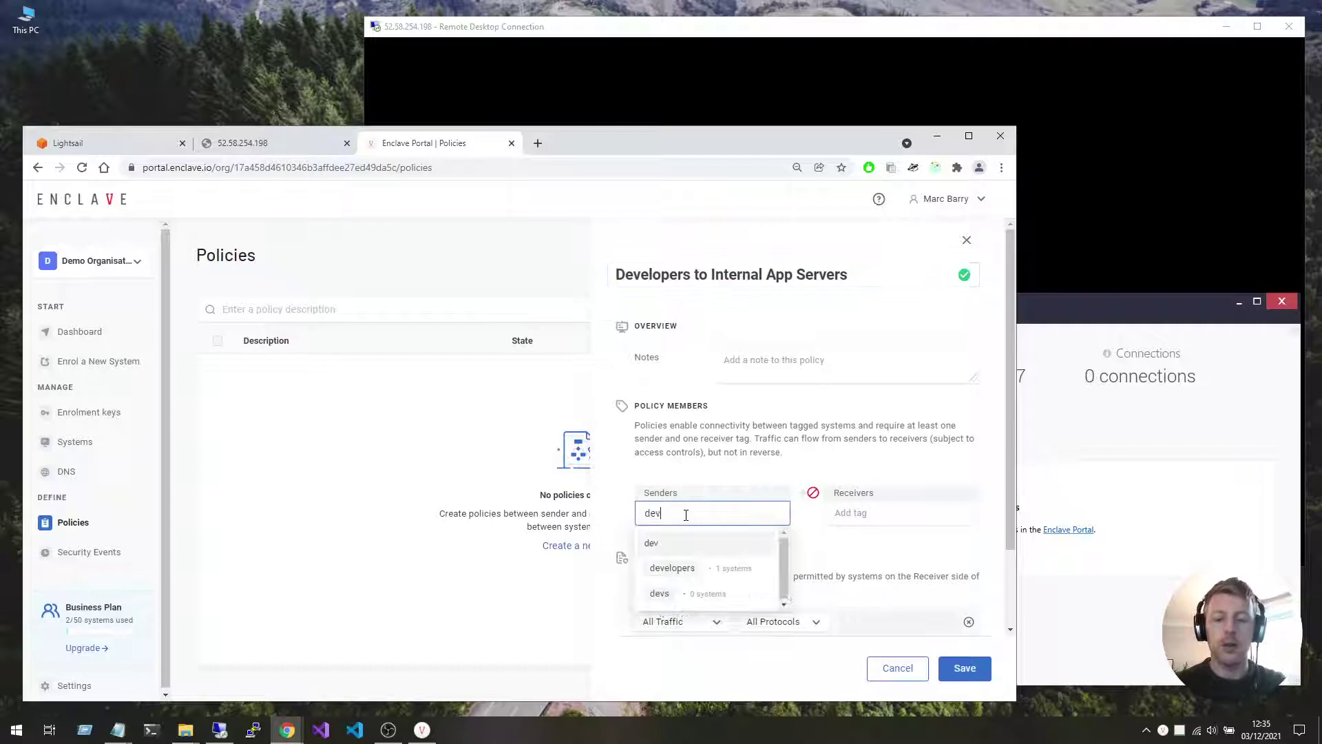
pyautogui.click(679, 572)
pyautogui.click(852, 514)
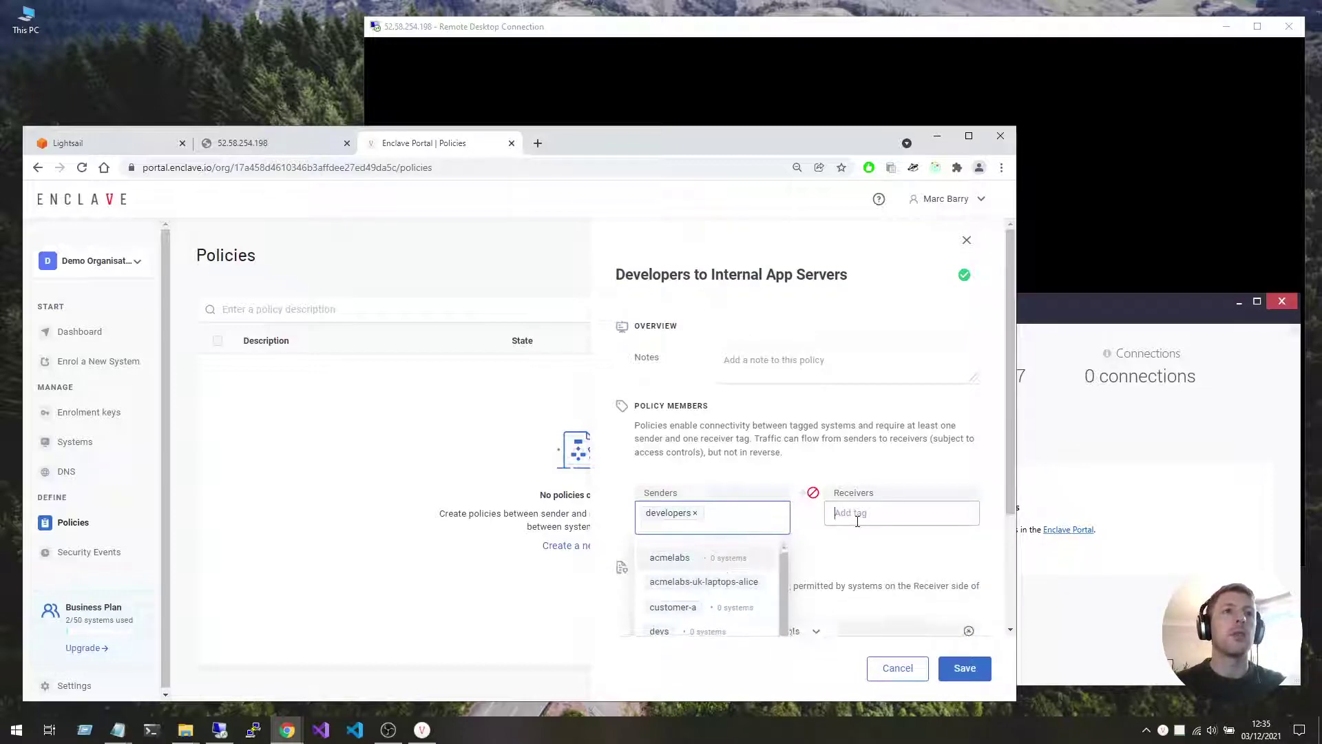
# Add the internal-app-servers tag to the policy's receivers and save the policy.
pyautogui.write('intern')
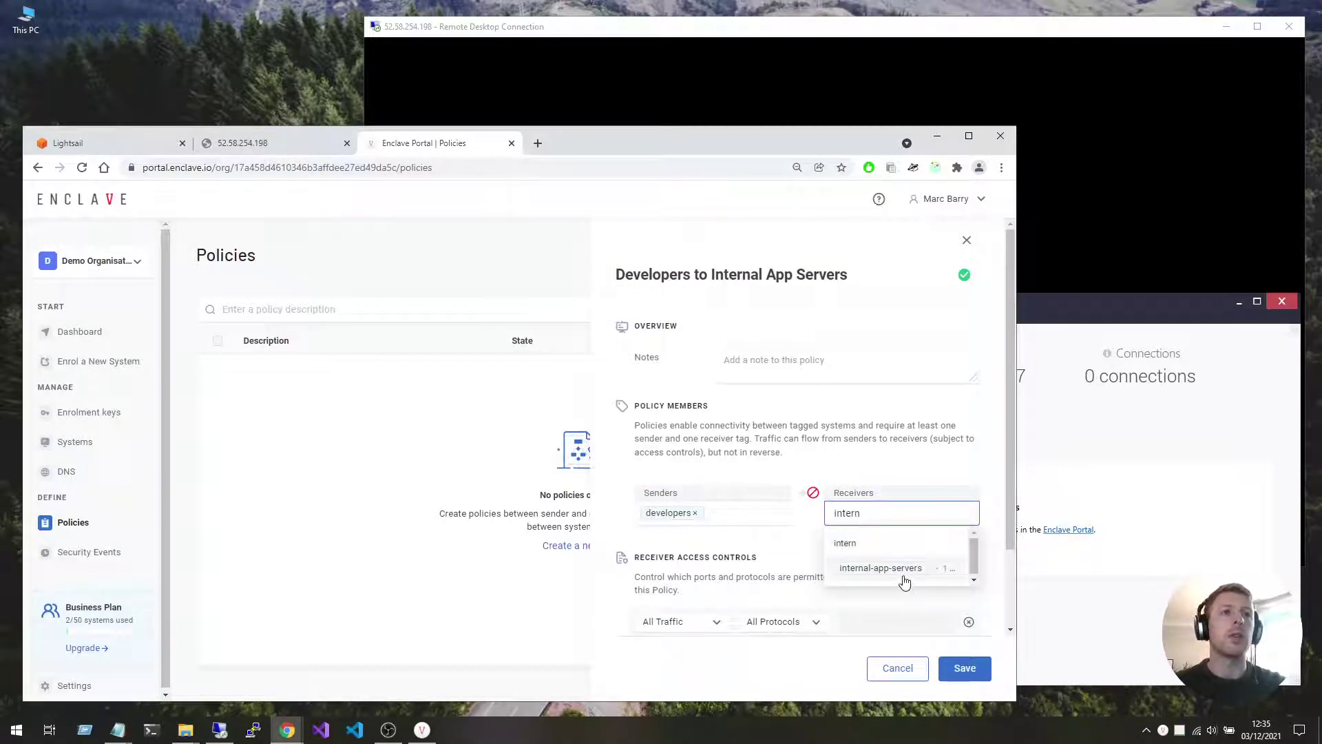
pyautogui.click(904, 580)
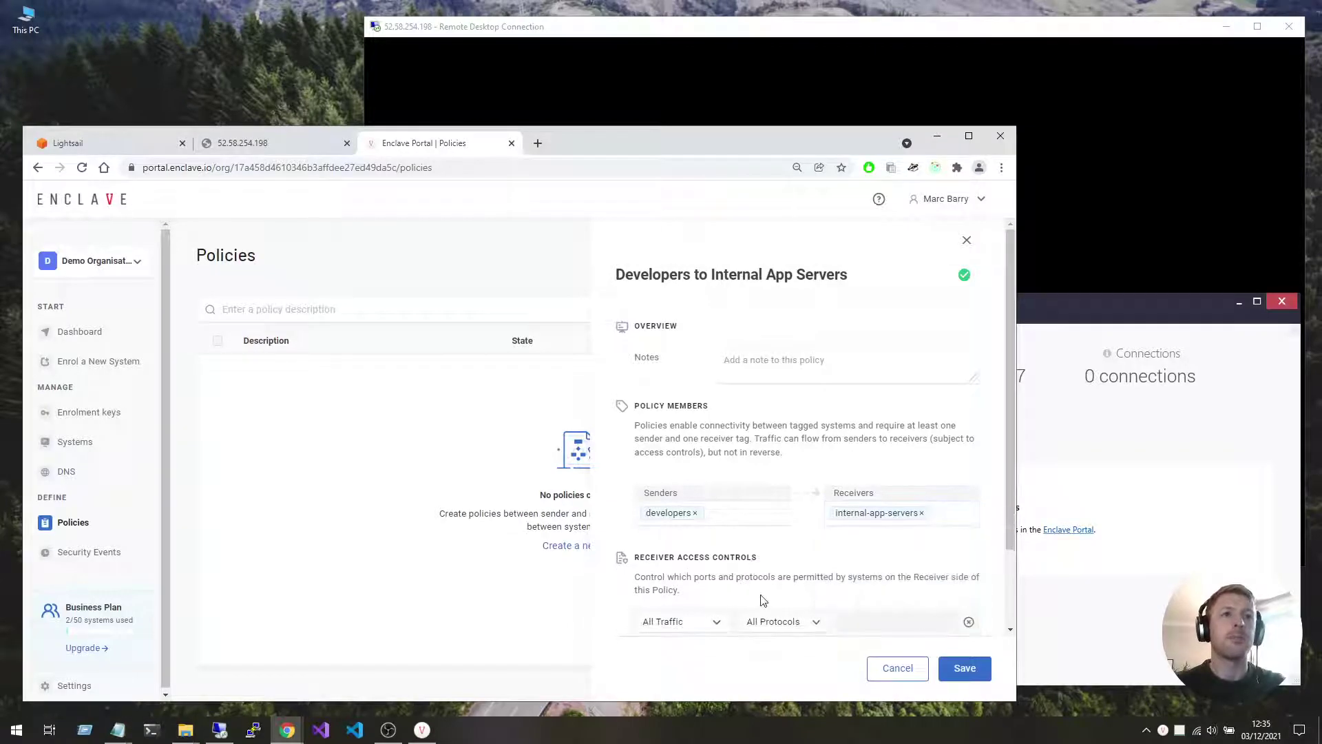
pyautogui.click(974, 678)
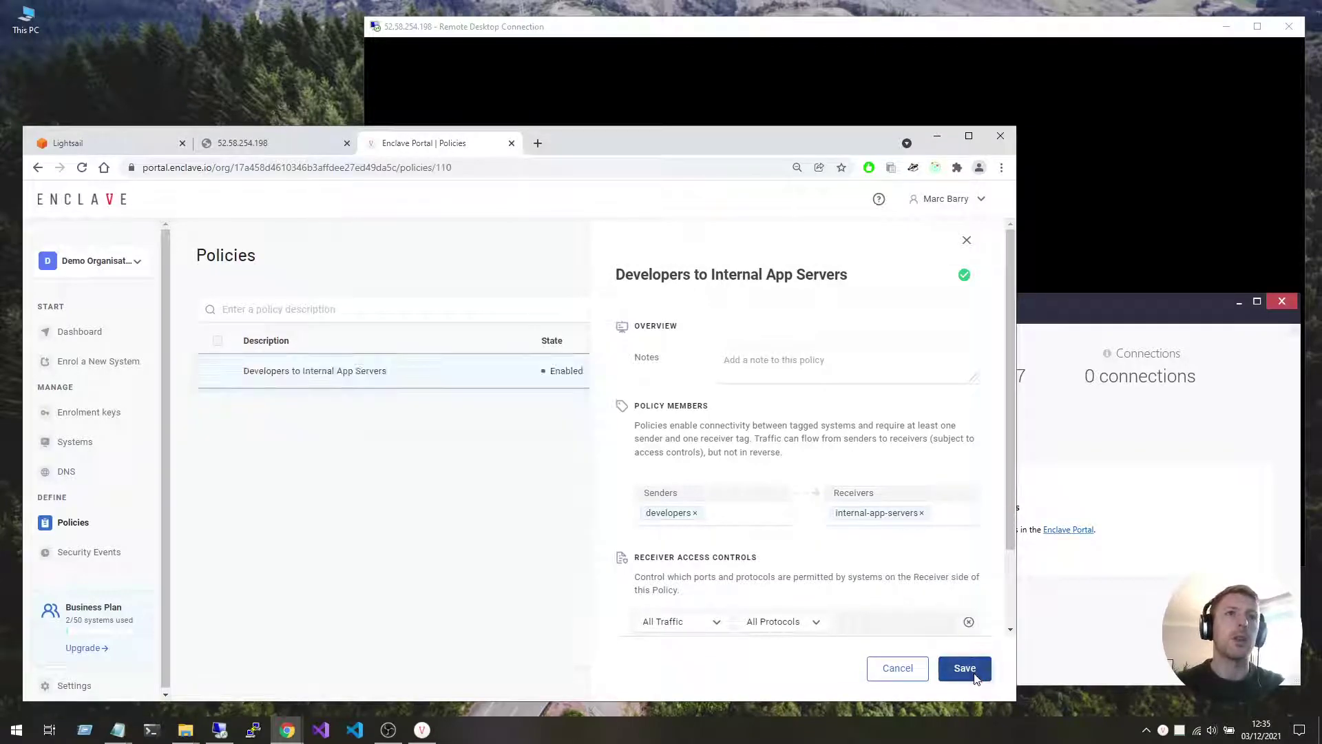
# Ping win2019-server from the Enclave client and check the replies alongside the policy and connection details.
pyautogui.click(1128, 642)
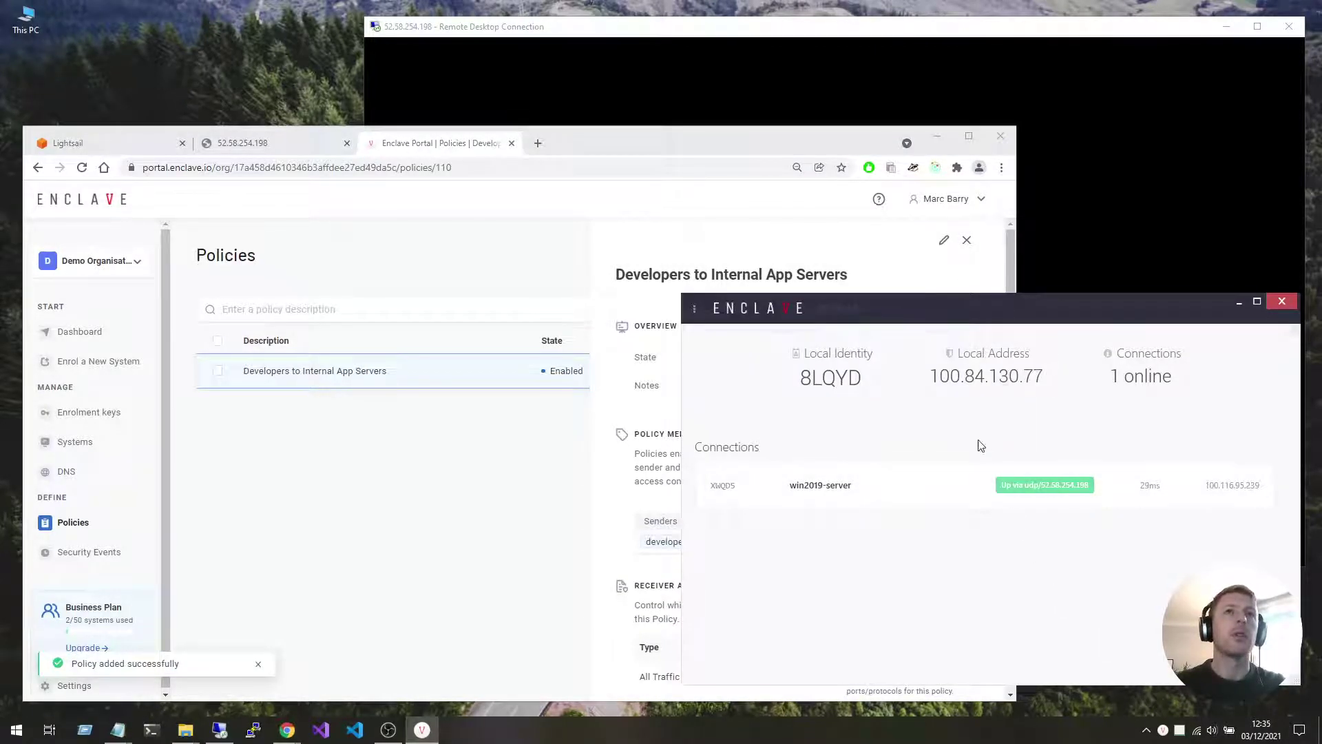
pyautogui.rightClick(893, 489)
pyautogui.click(918, 528)
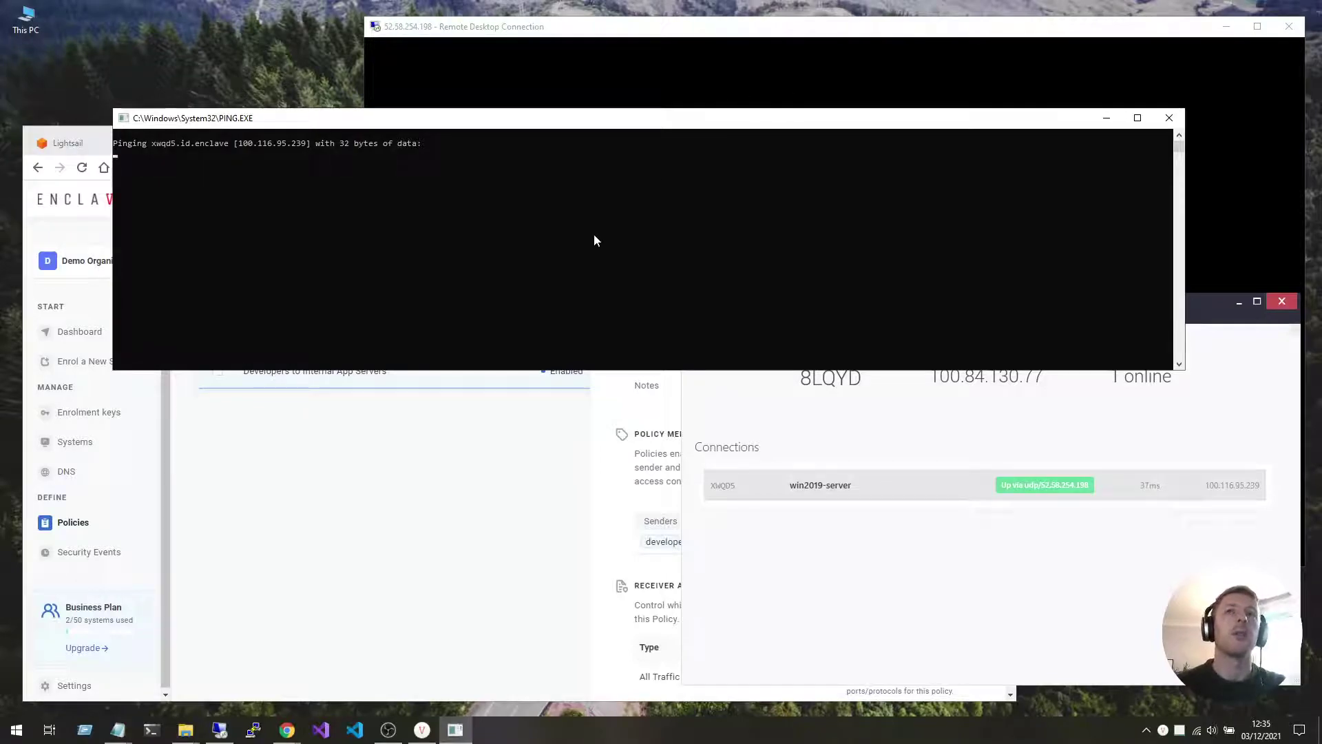
pyautogui.click(594, 483)
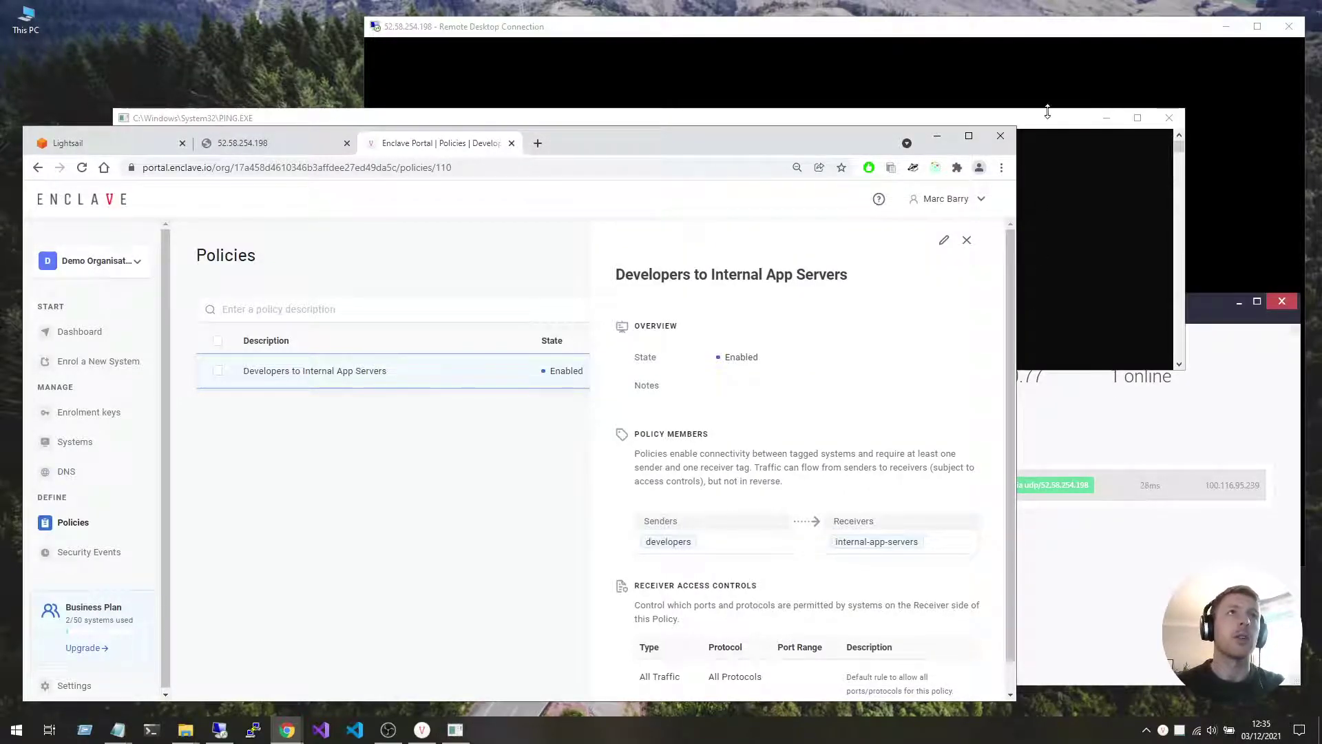
pyautogui.moveTo(1039, 120); pyautogui.dragTo(1005, 106)
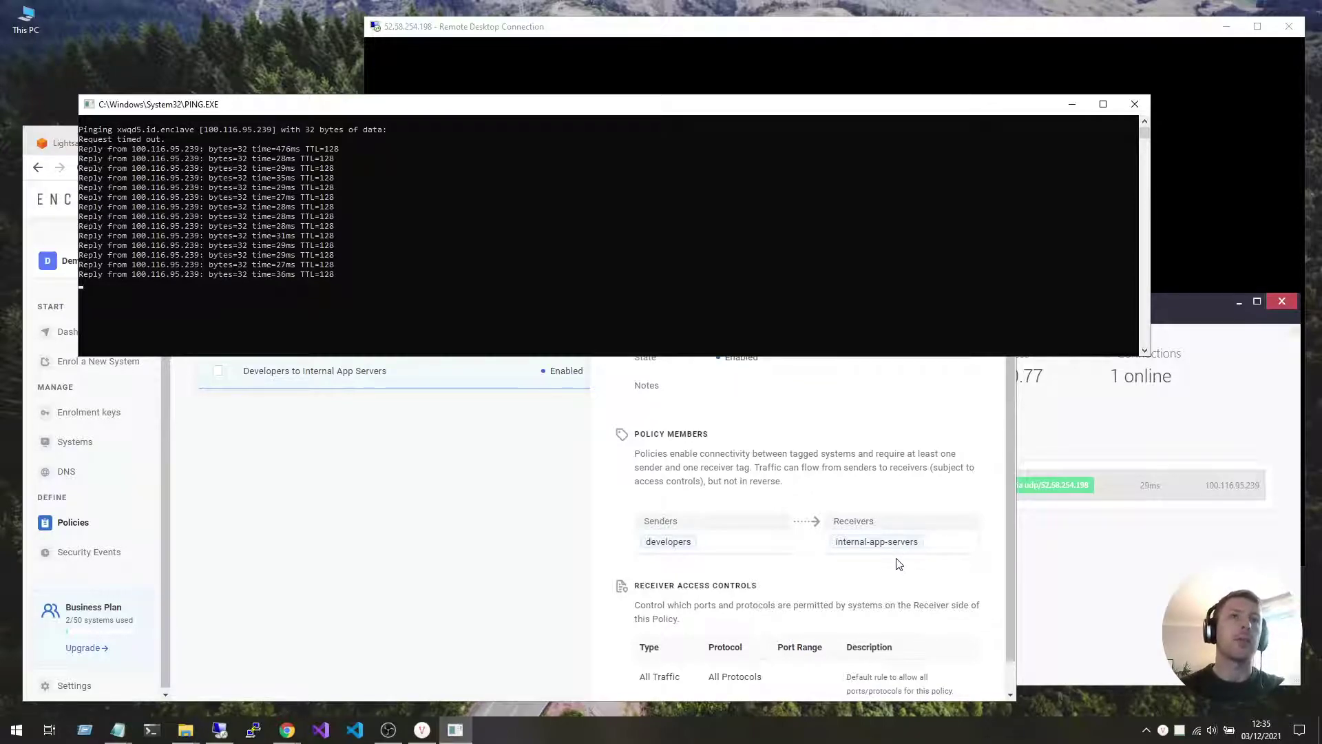
pyautogui.click(1060, 578)
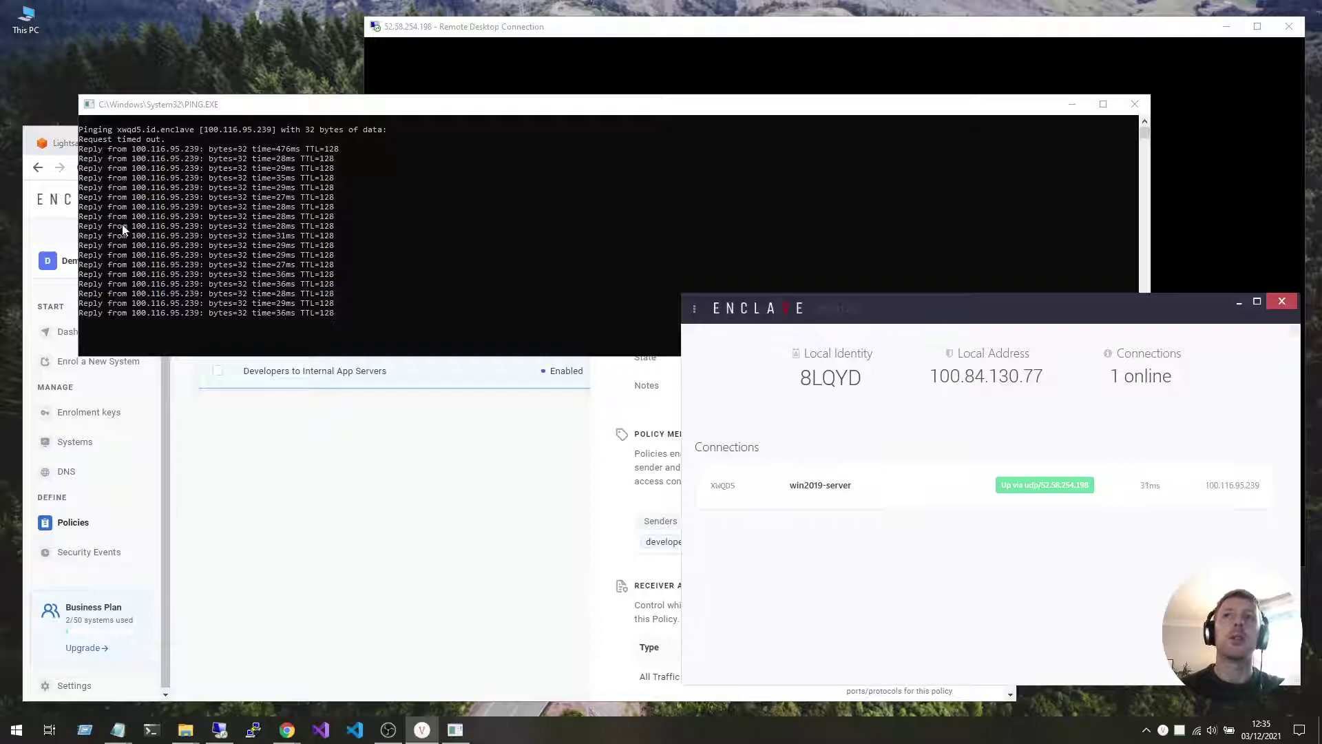
# Copy the server's private address 100.116.95.239 from the ping output and load it in the browser's IIS page tab.
pyautogui.click(204, 128)
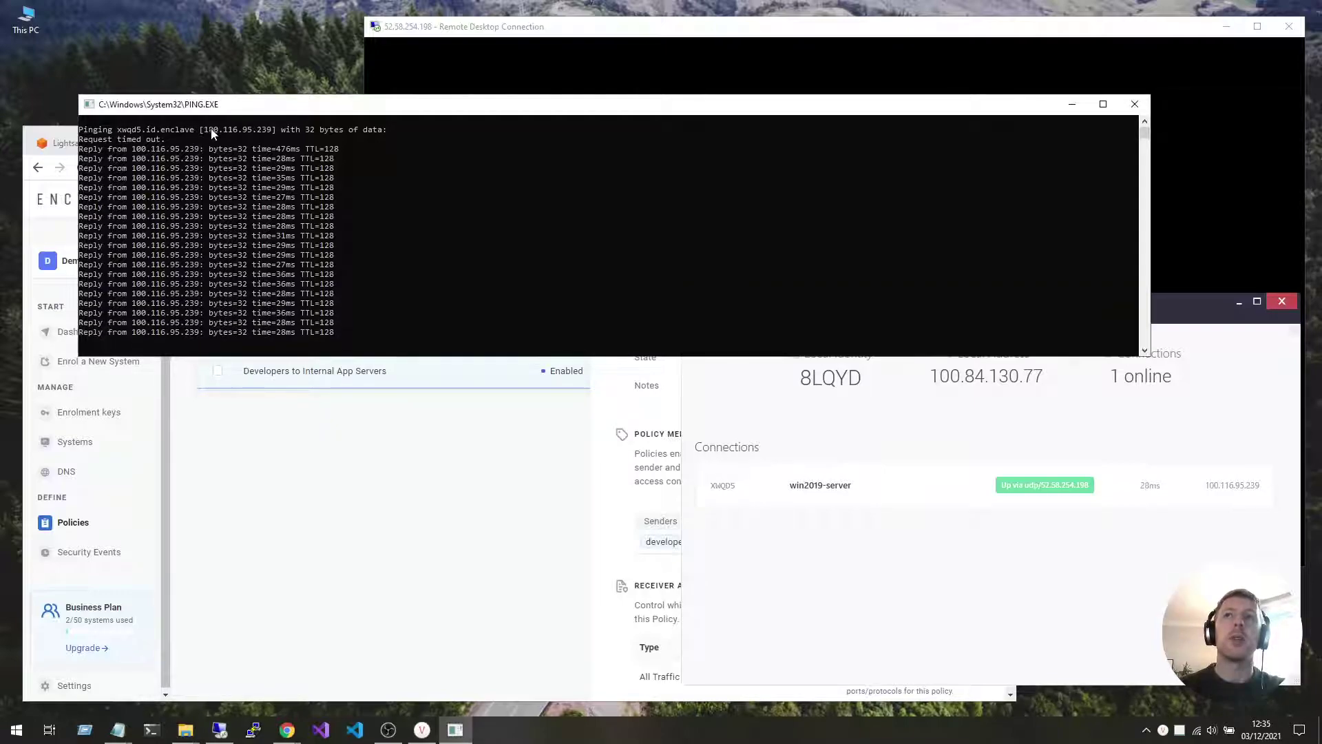
pyautogui.click(206, 130)
pyautogui.moveTo(209, 134); pyautogui.dragTo(269, 136)
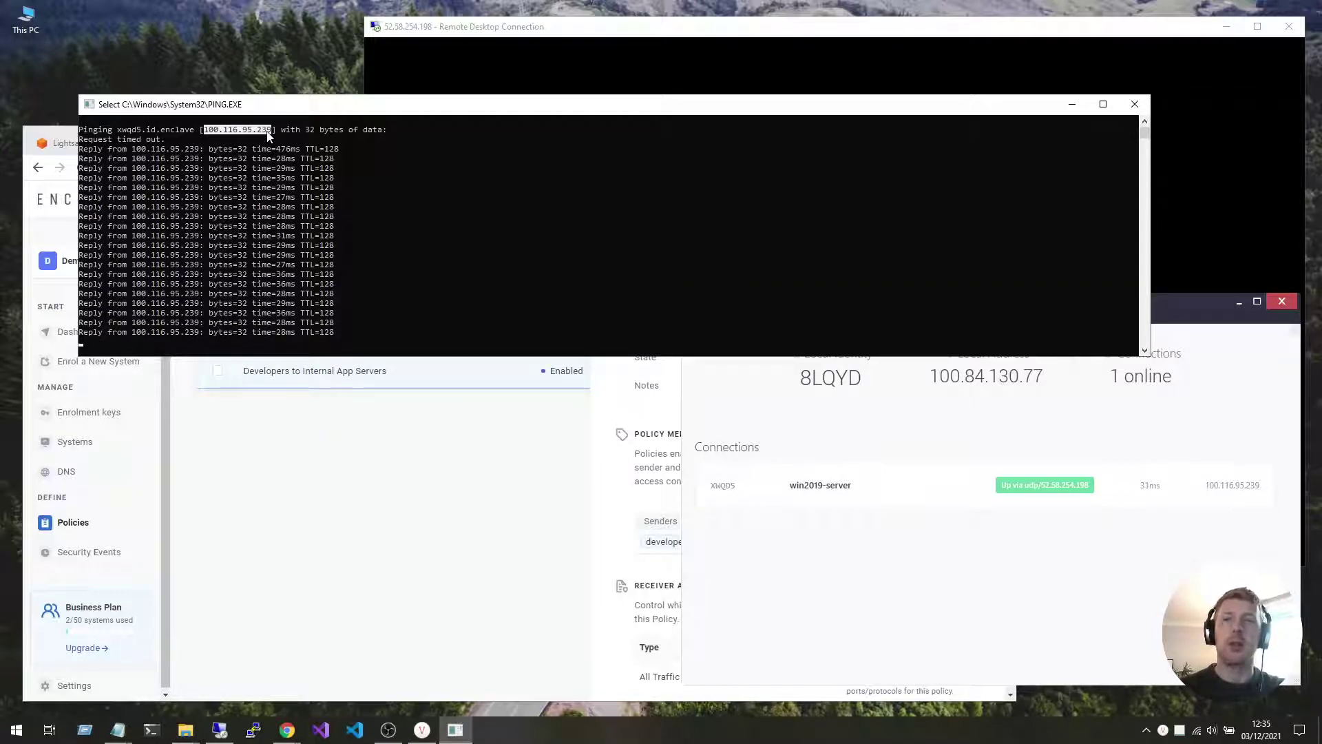
pyautogui.hotkey('ctrl', 'c')
pyautogui.hotkey('alt', 'Tab')
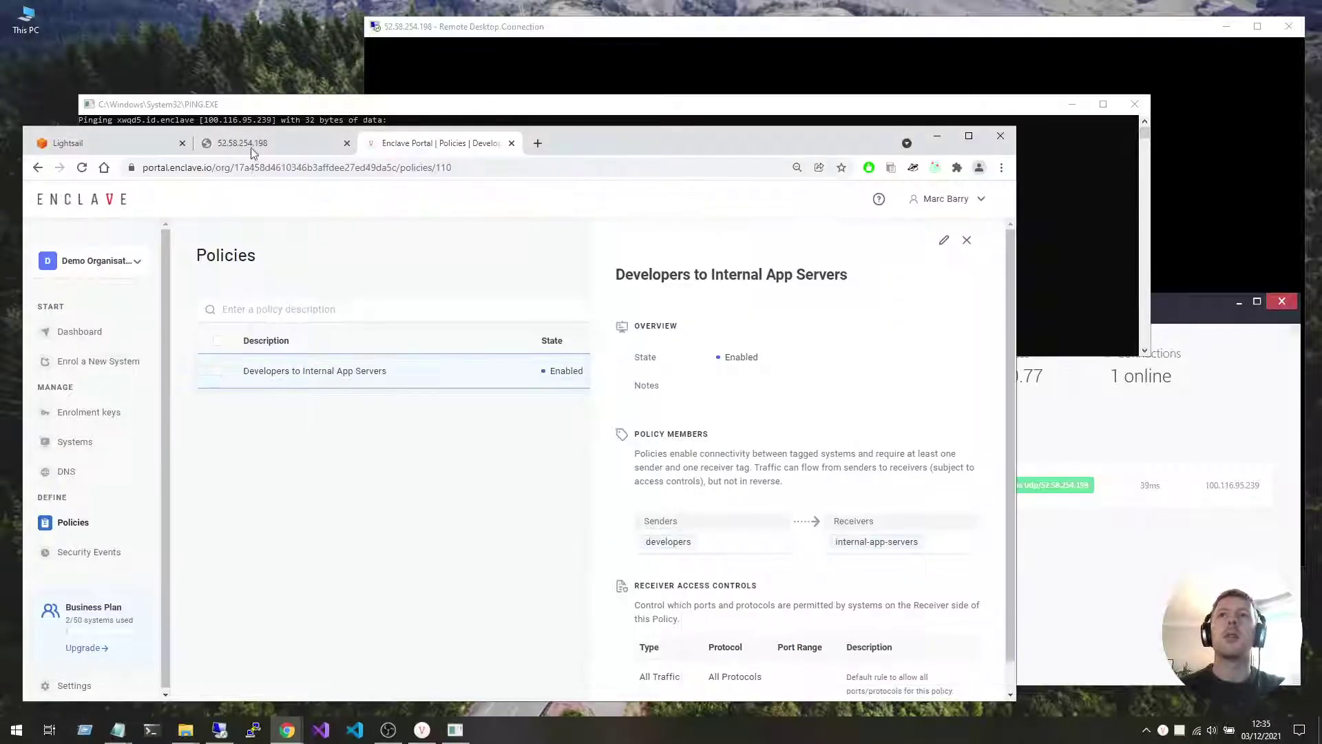
pyautogui.click(253, 142)
pyautogui.click(275, 167)
pyautogui.hotkey('ctrl', 'v')
pyautogui.press('Return')
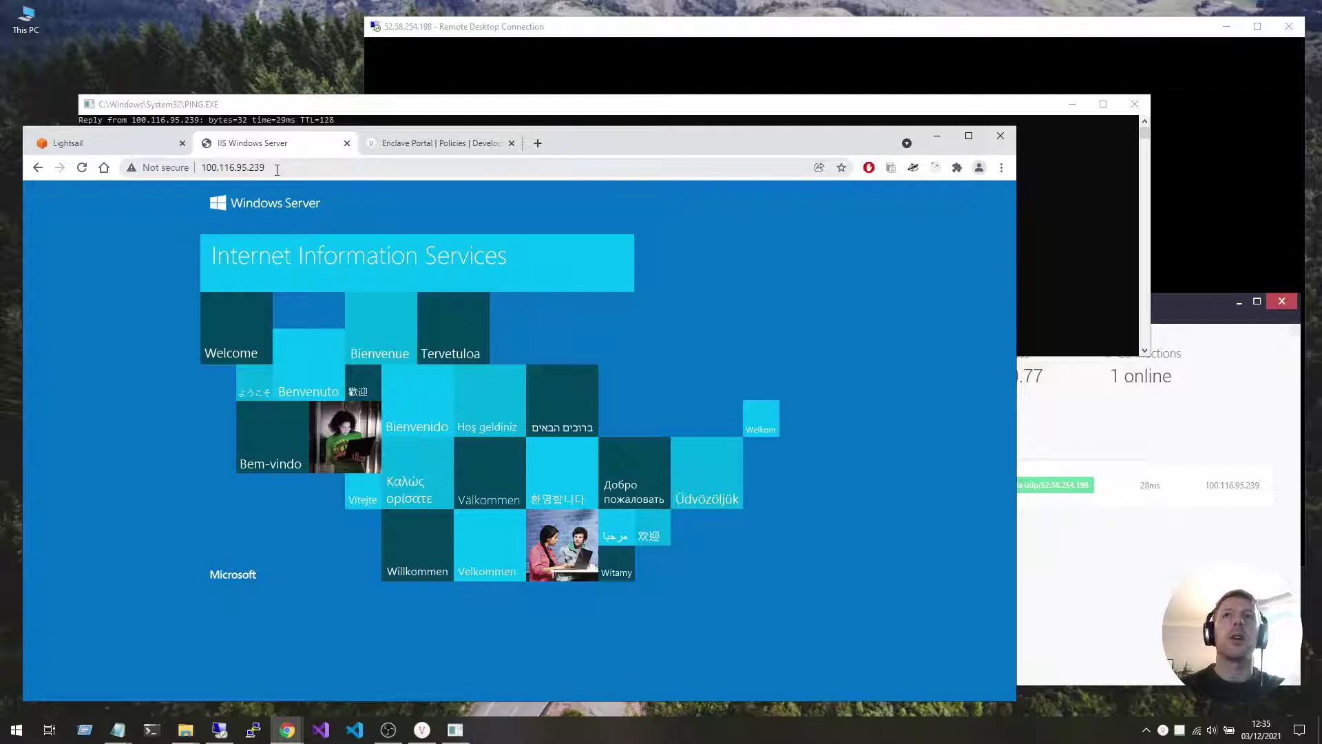
# Copy the win2019-server hostname from the Enclave client and load xwqd5.id.enclave/ in the browser's IIS page tab.
pyautogui.click(1106, 565)
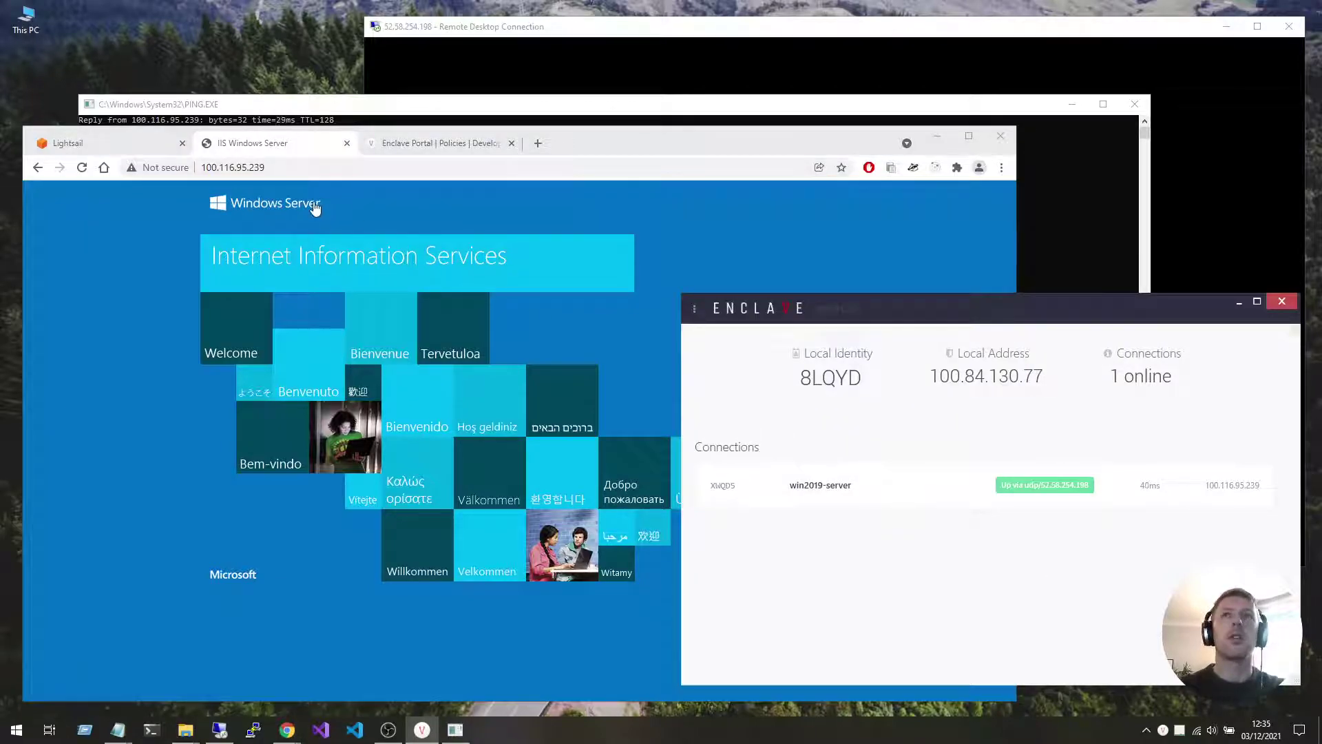
pyautogui.rightClick(846, 487)
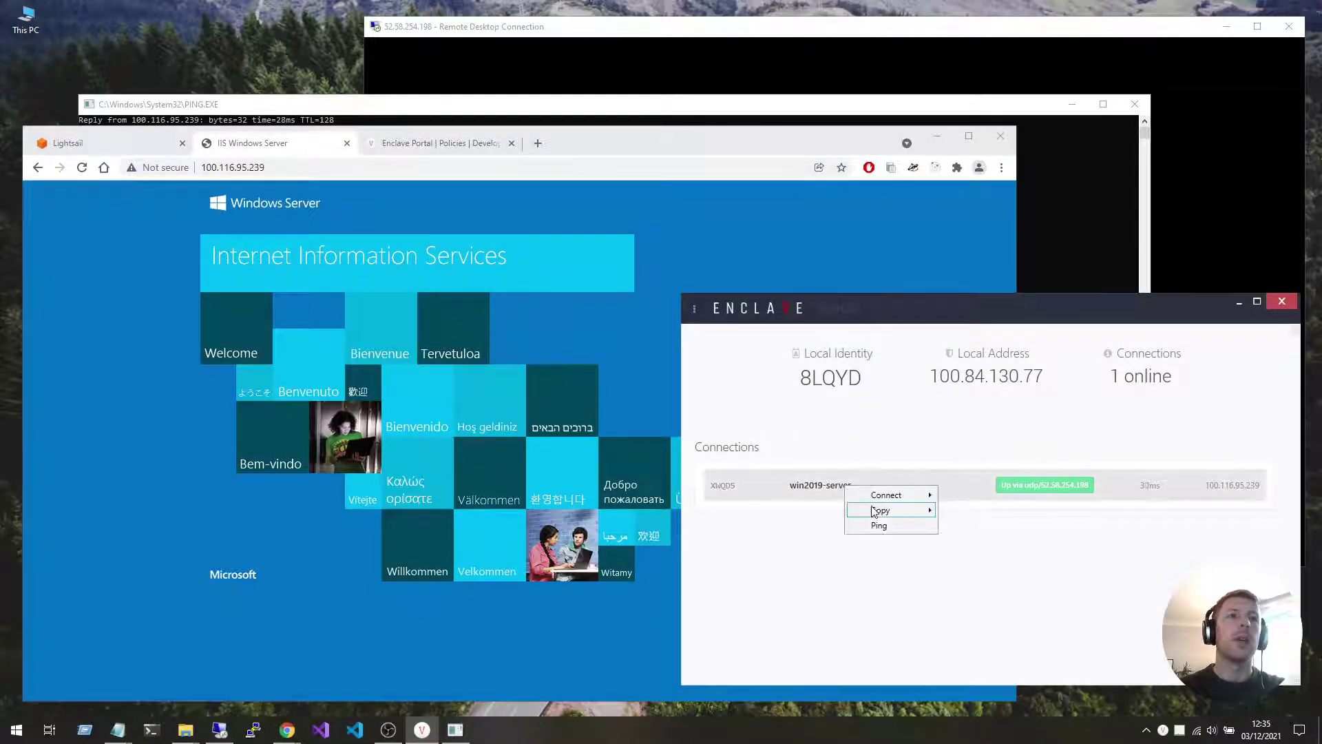
pyautogui.moveTo(874, 511)
pyautogui.click(954, 511)
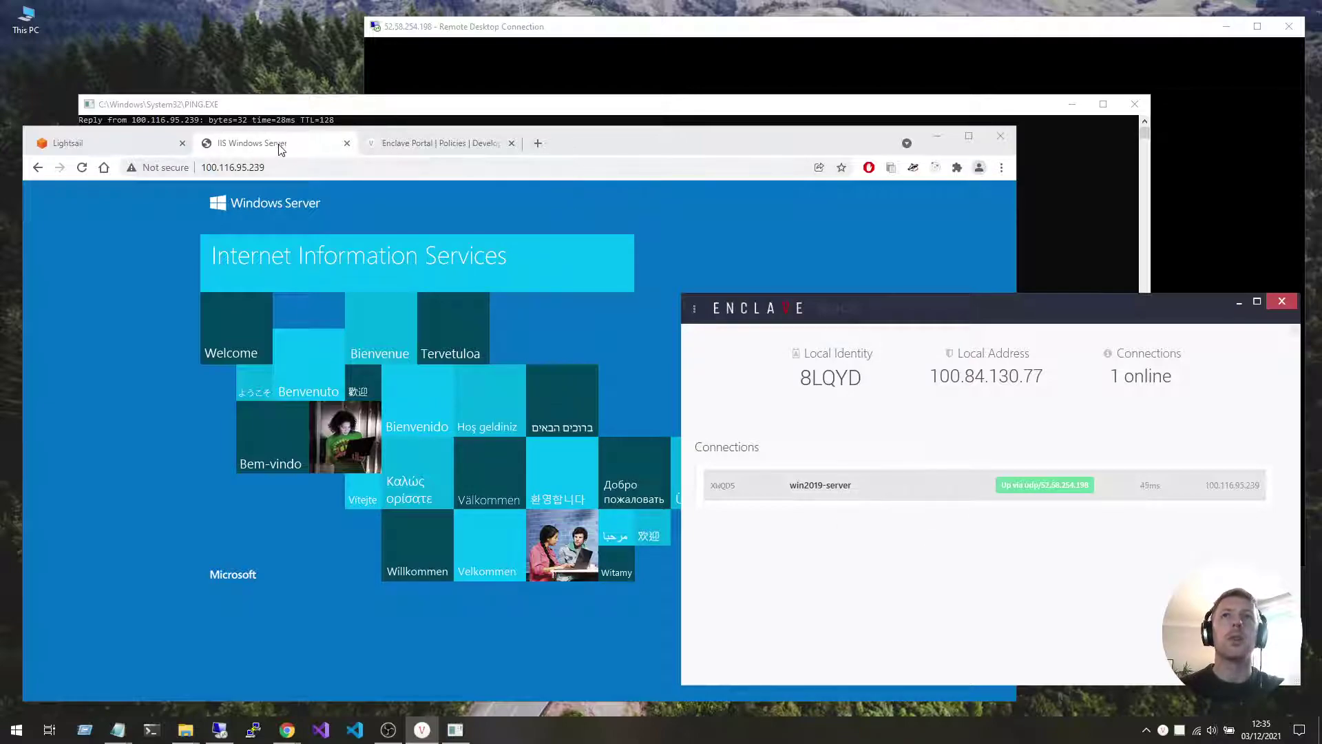
pyautogui.click(281, 149)
pyautogui.click(275, 167)
pyautogui.hotkey('ctrl', 'v')
pyautogui.write('/')
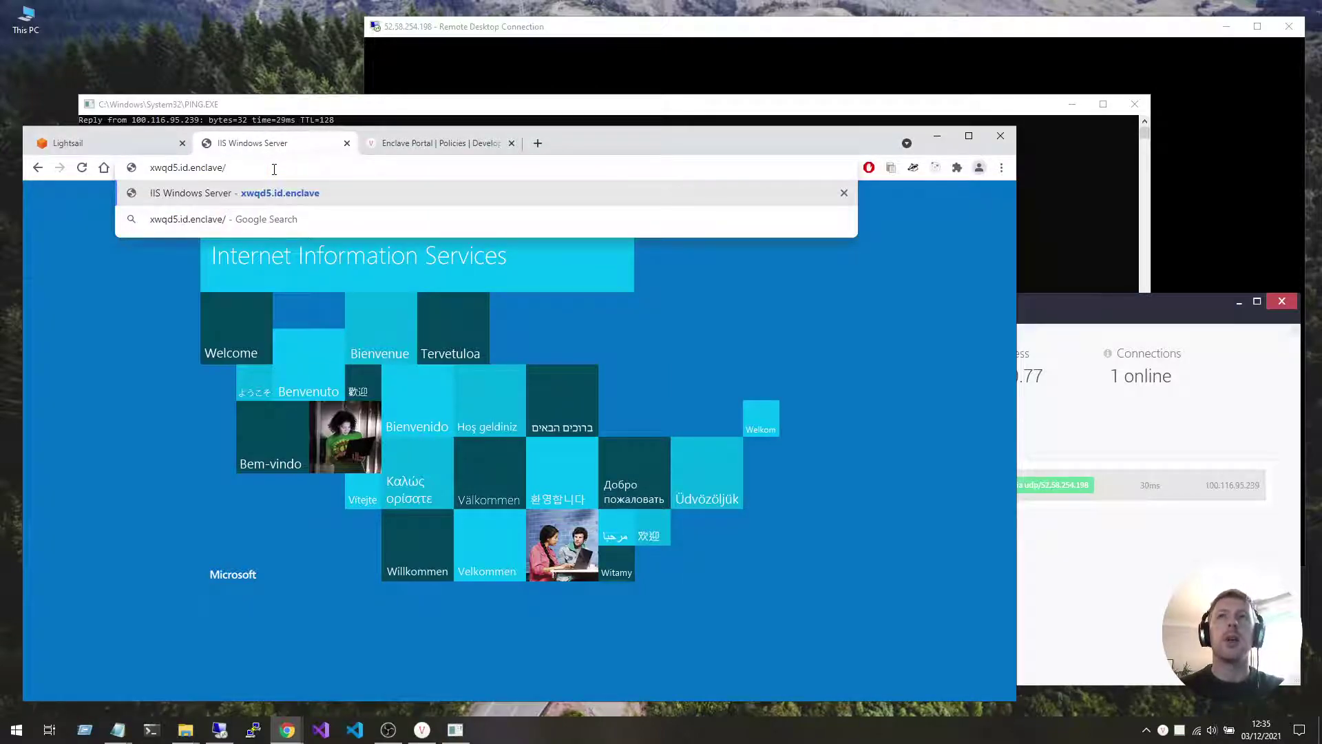
pyautogui.press('Return')
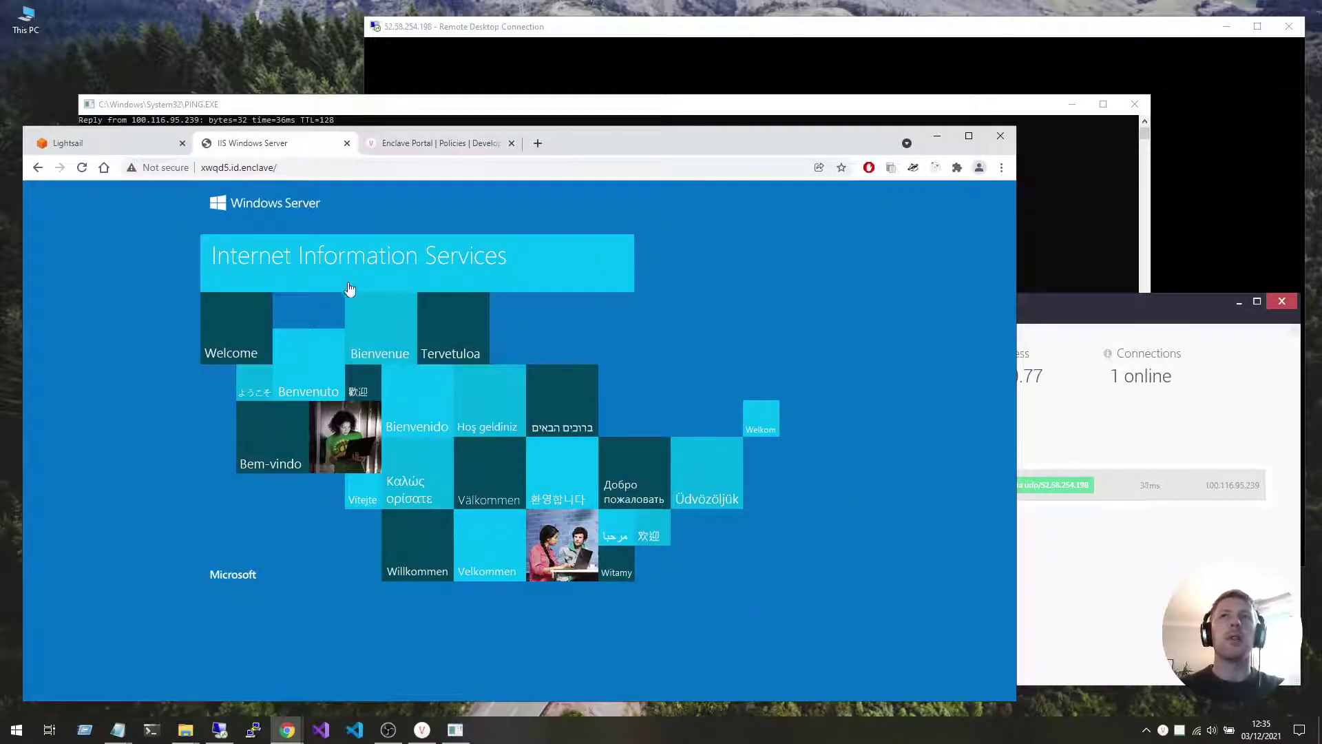
# Look at the win2019-server instance on the Lightsail home page.
pyautogui.click(152, 143)
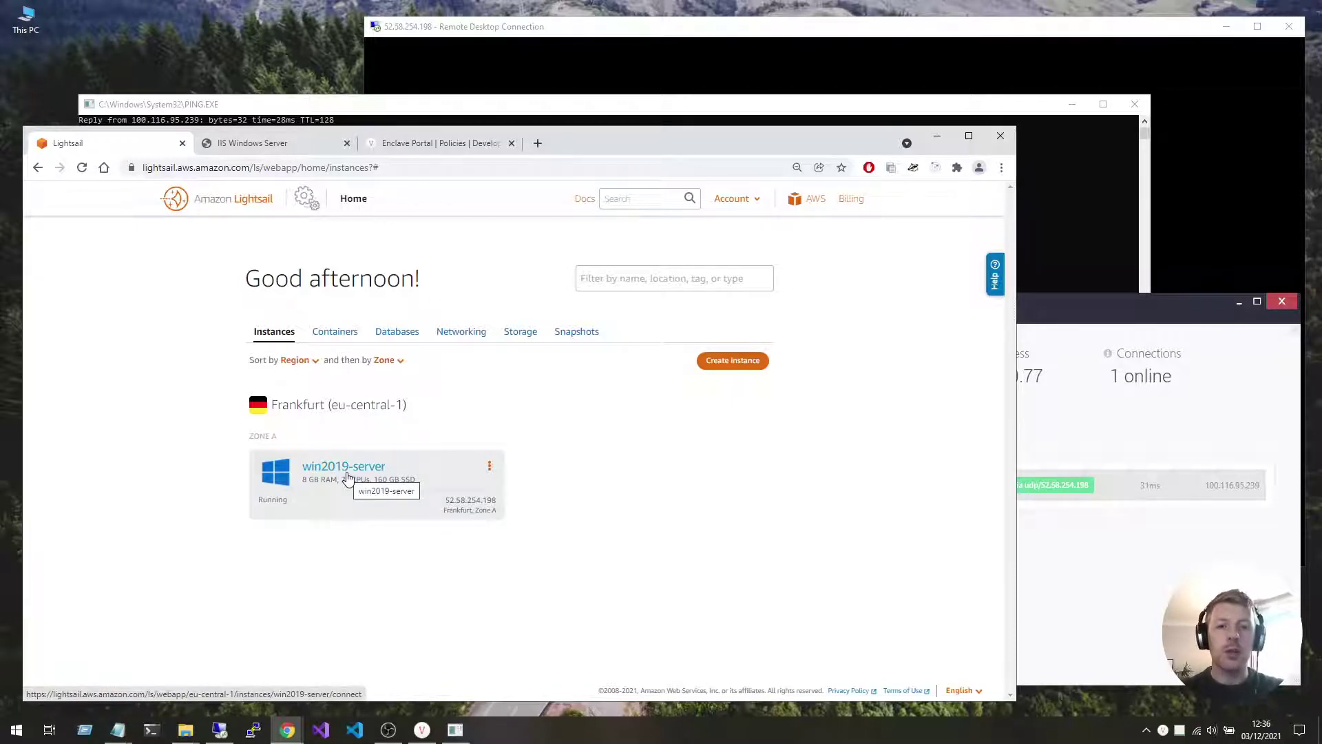
pyautogui.moveTo(416, 737)
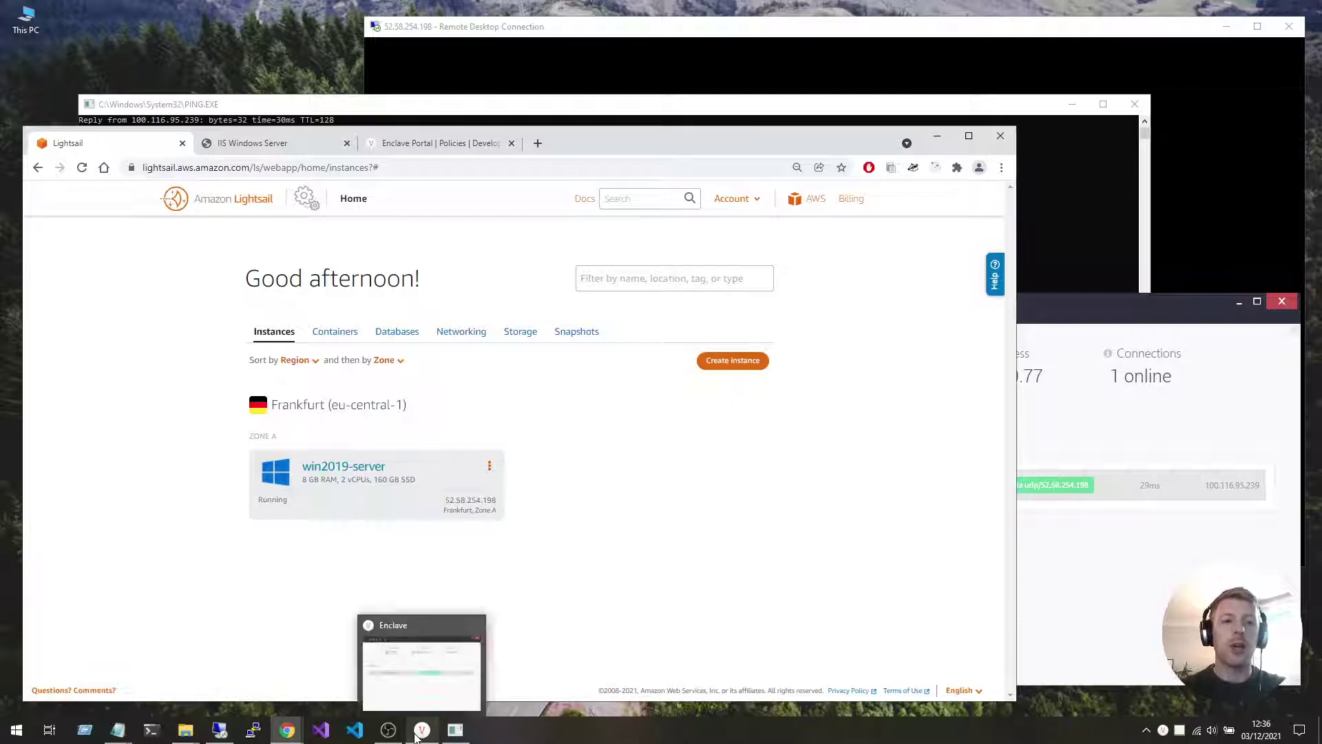